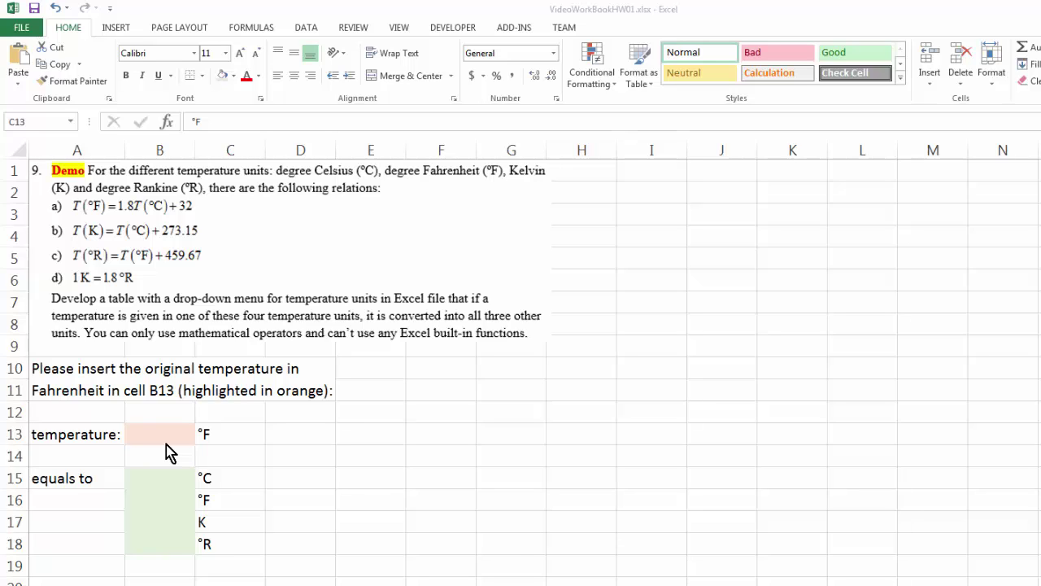
left_click(233, 440)
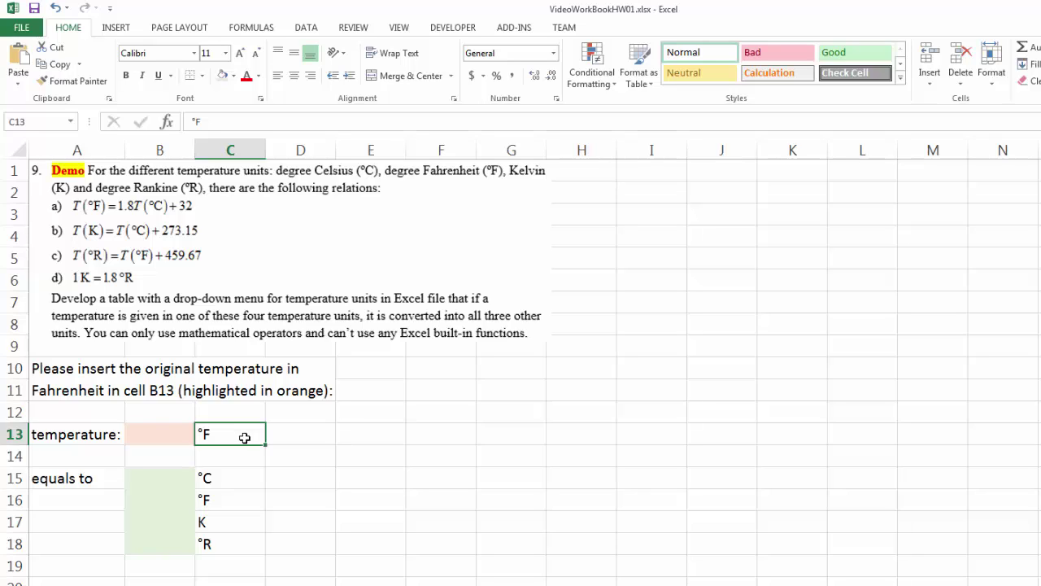
left_click(170, 480)
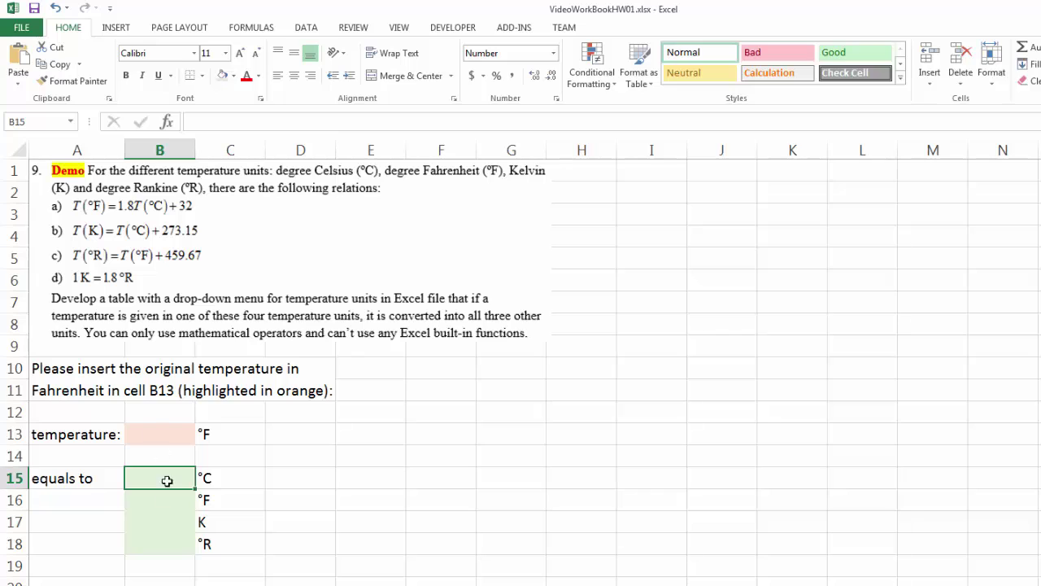
left_click(245, 479)
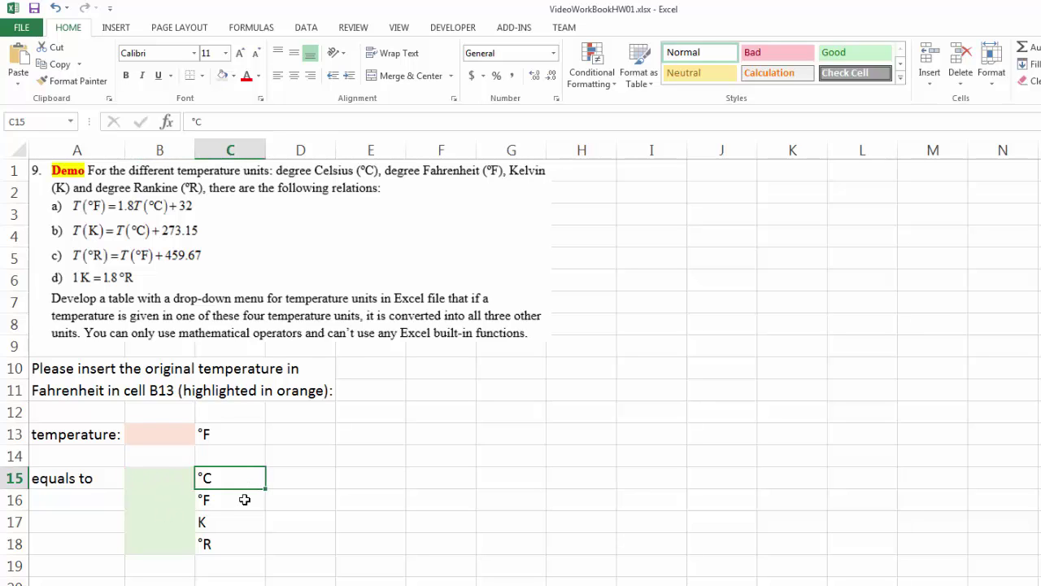
left_click(244, 500)
left_click(234, 524)
left_click(234, 547)
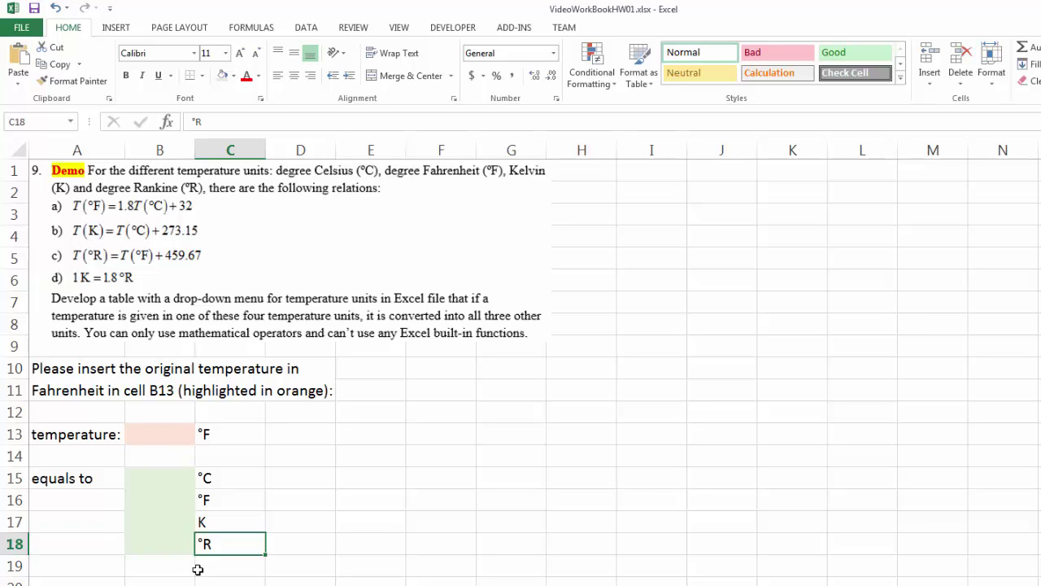
Add list data validation with an in-cell drop-down to C13, using the units in C15:C18 as its source.
left_click(243, 431)
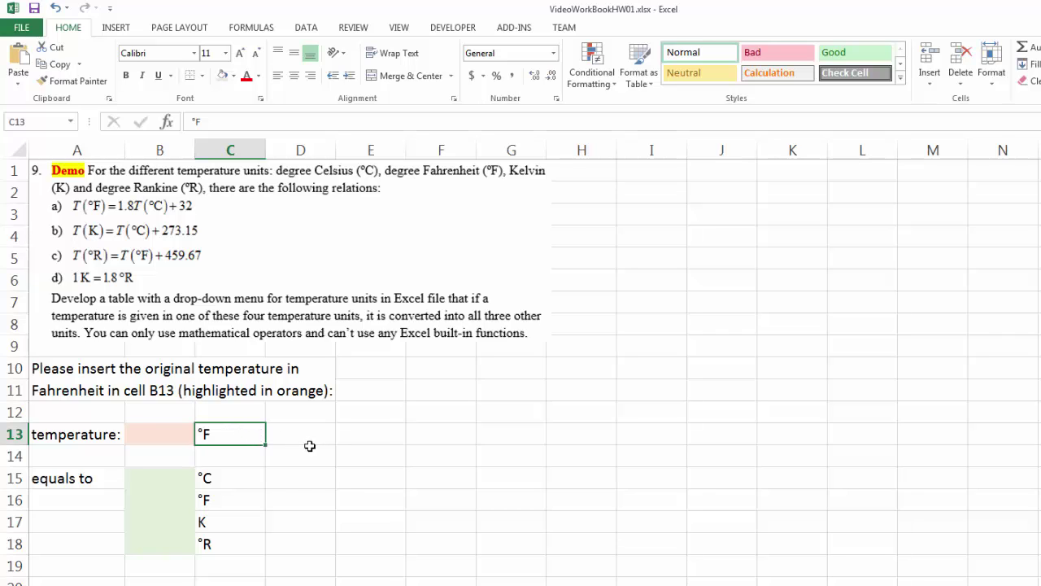
left_click(194, 69)
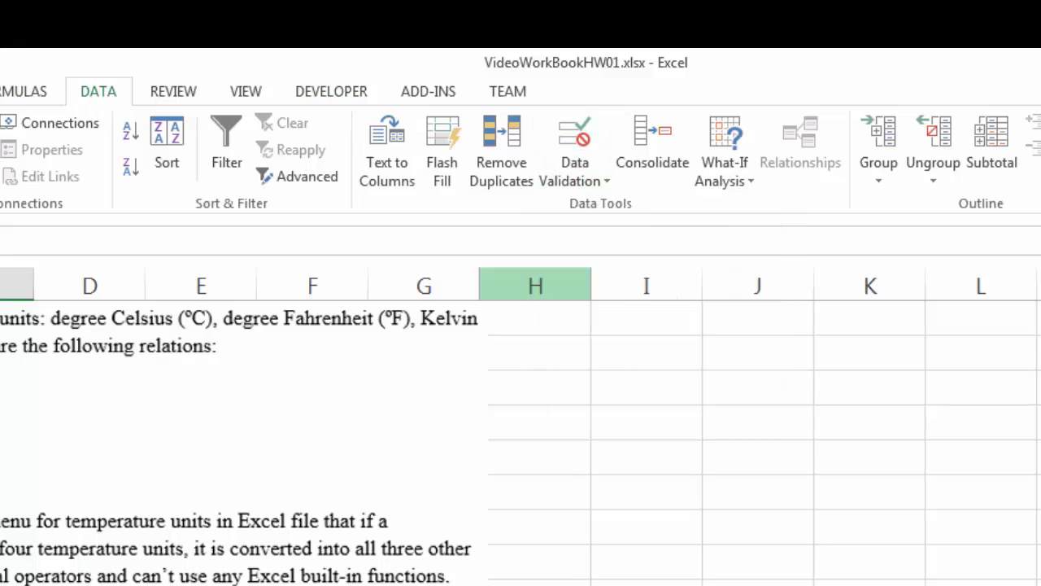
left_click(591, 136)
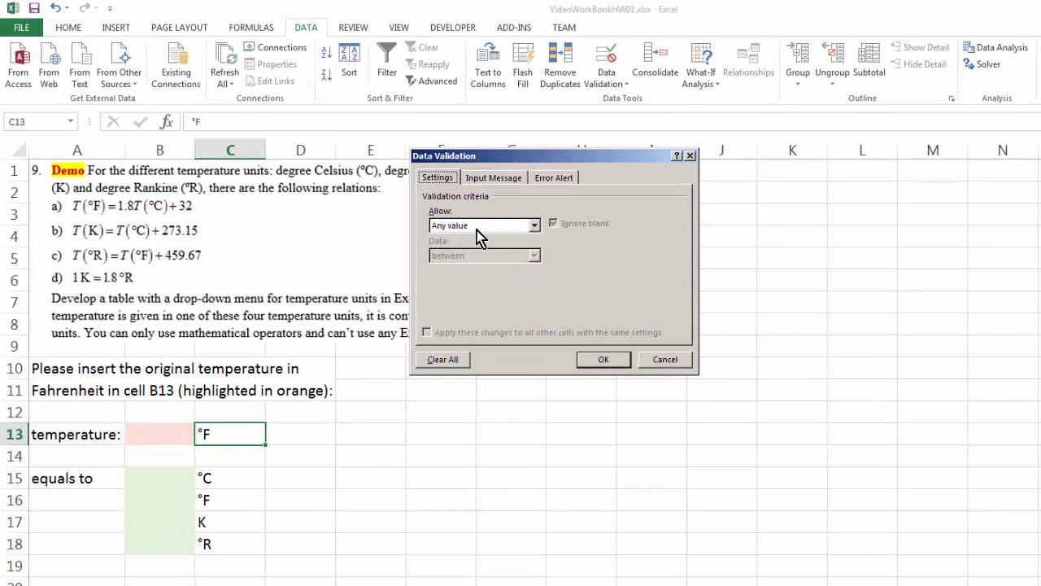
left_click(534, 225)
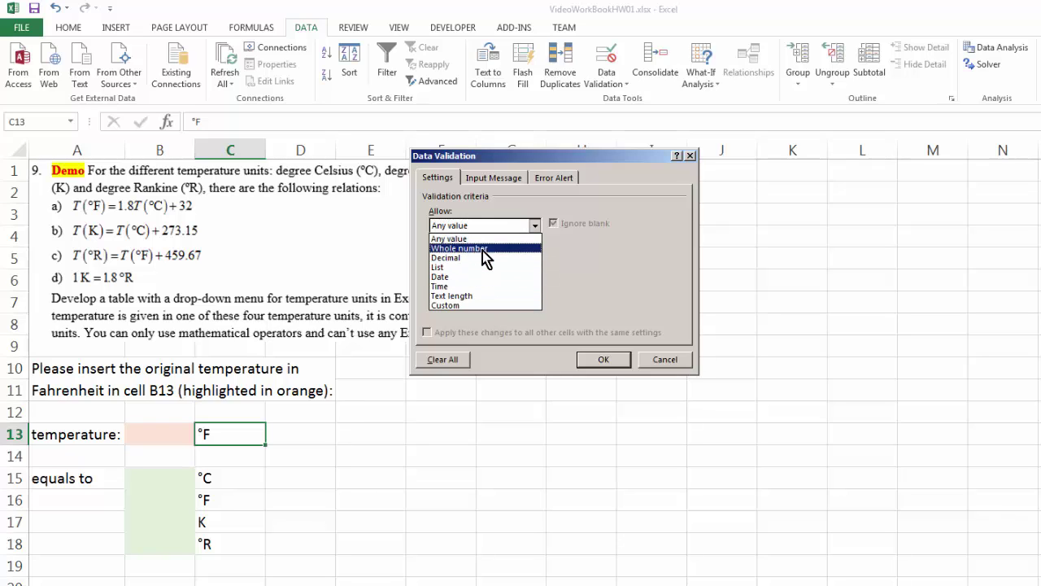
left_click(520, 267)
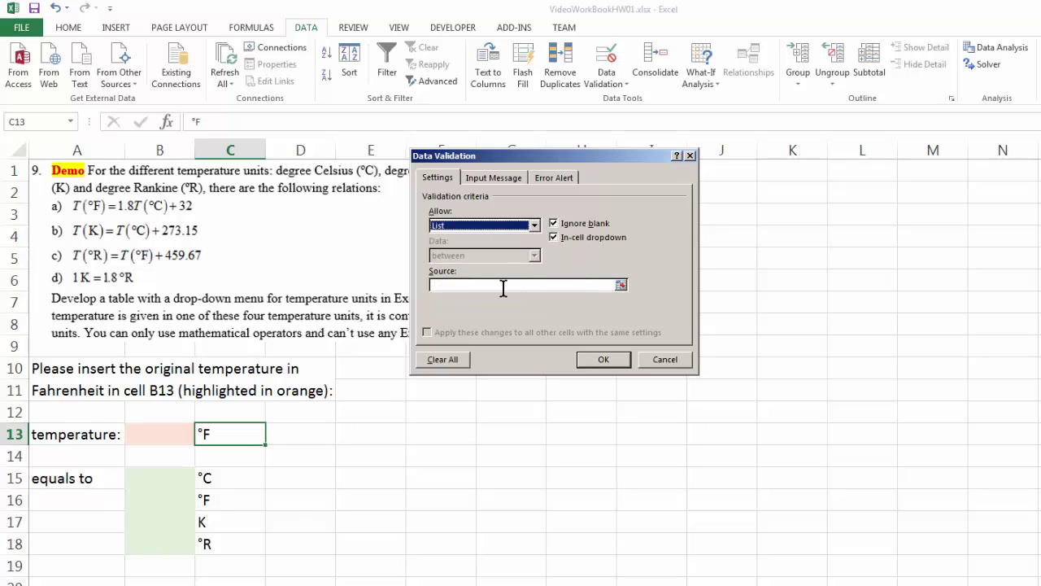
left_click(492, 285)
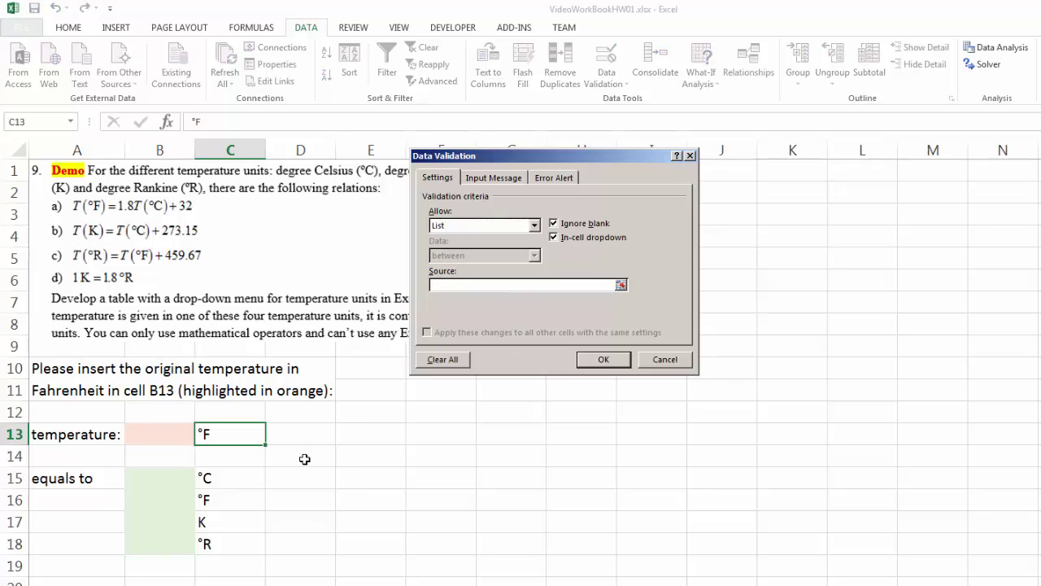
left_click_drag(243, 476, 248, 543)
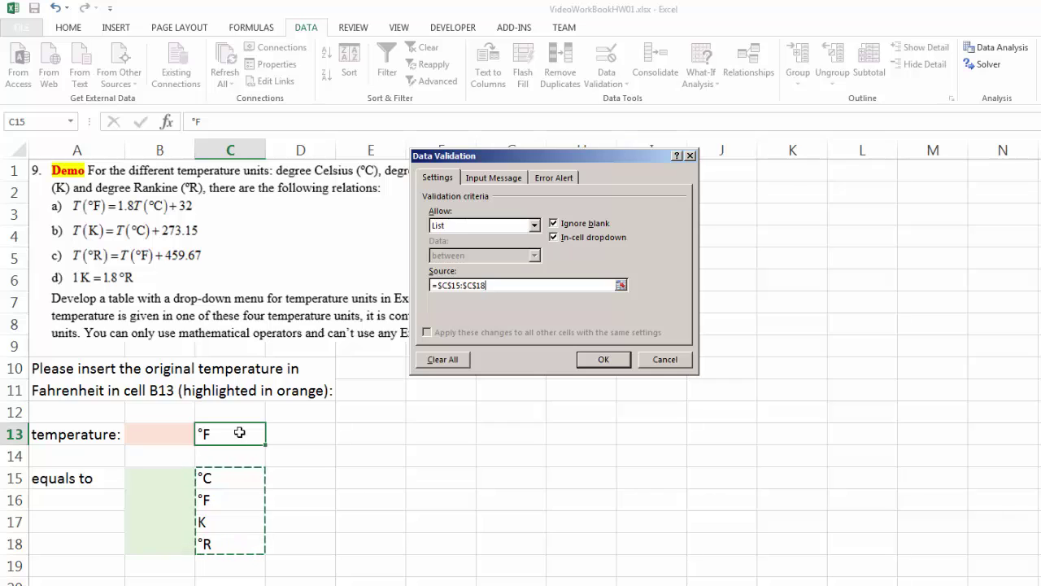
left_click(610, 362)
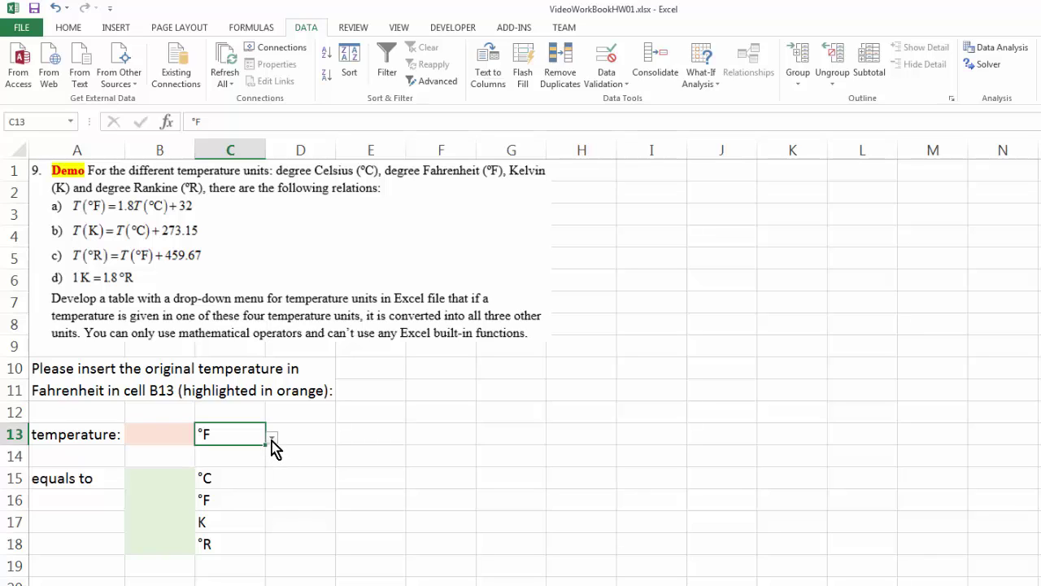
Try several units from the C13 drop-down list and finish with °C selected.
left_click(272, 439)
left_click(219, 453)
left_click(274, 440)
left_click(240, 483)
left_click(274, 441)
left_click(238, 497)
left_click(272, 439)
left_click(253, 455)
Enter 100 as the original temperature in B13.
left_click(158, 439)
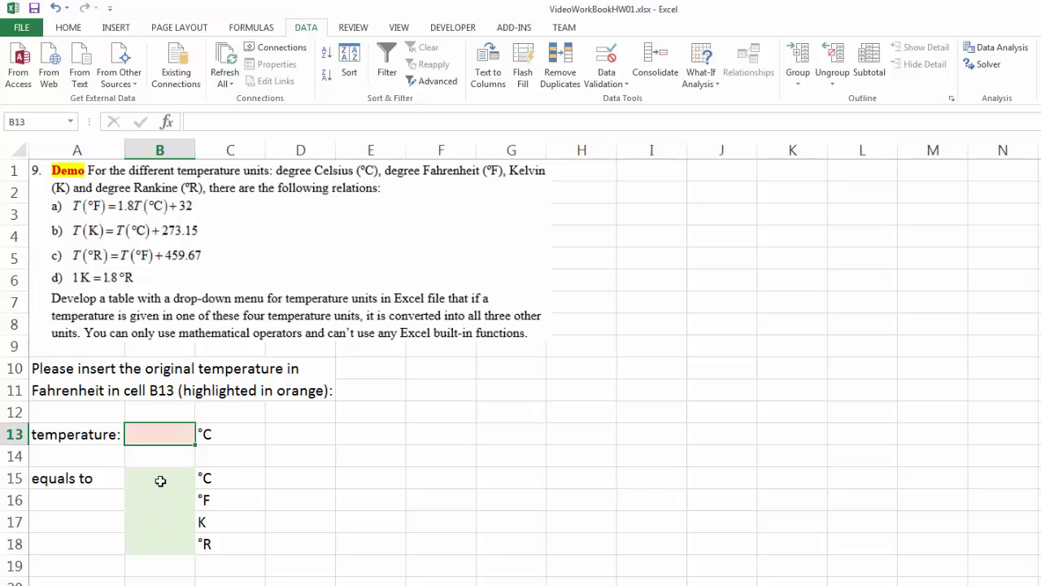
left_click(227, 433)
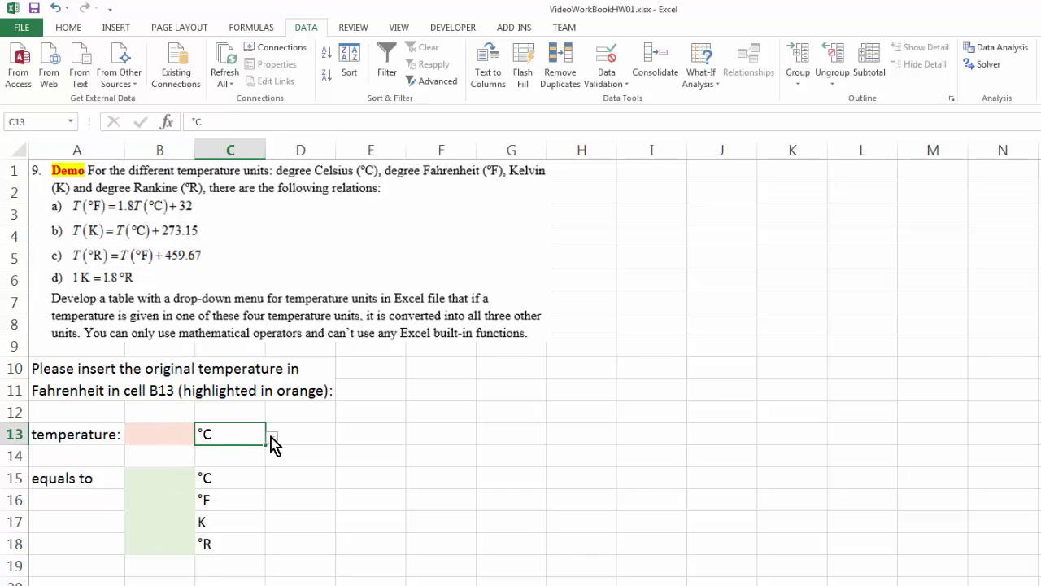
left_click(171, 478)
left_click(172, 541)
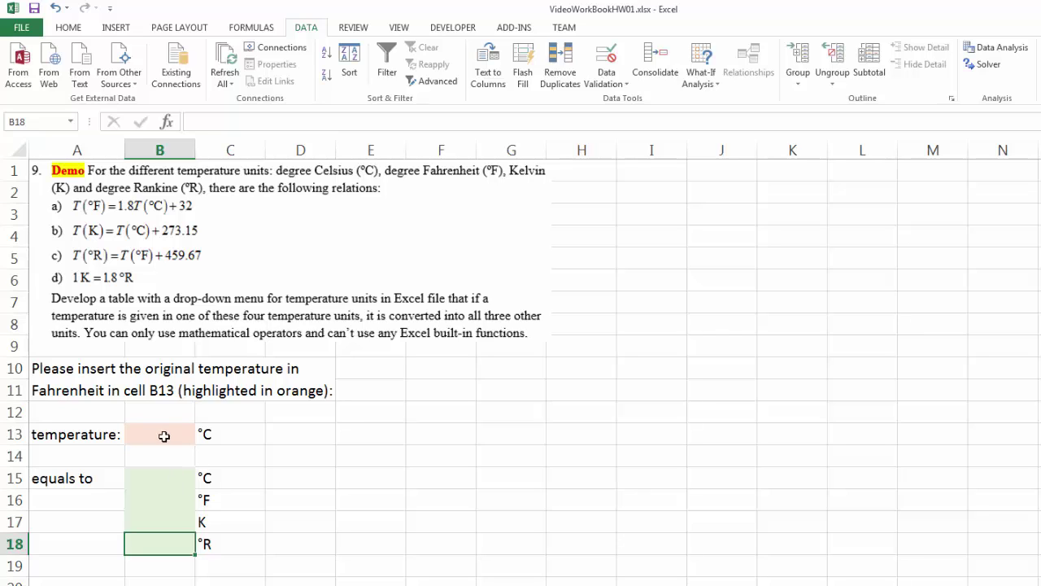
left_click(162, 434)
type("100")
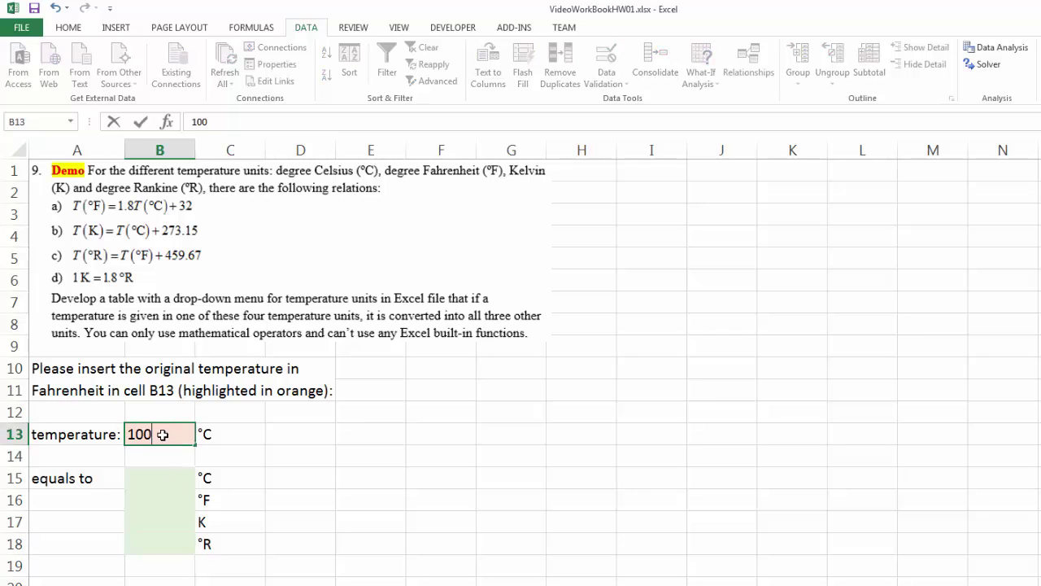
left_click(155, 478)
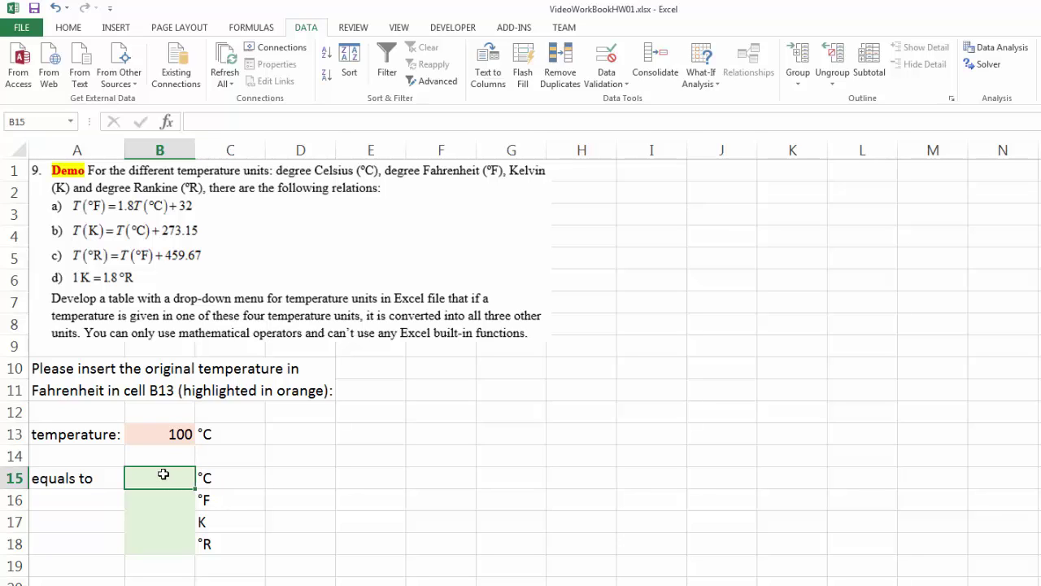
Enter the test formula =IF(C13="C","Yes") in the Celsius result cell B15.
left_click_drag(182, 498, 179, 548)
left_click_drag(166, 476, 165, 499)
left_click(165, 477)
left_click(116, 27)
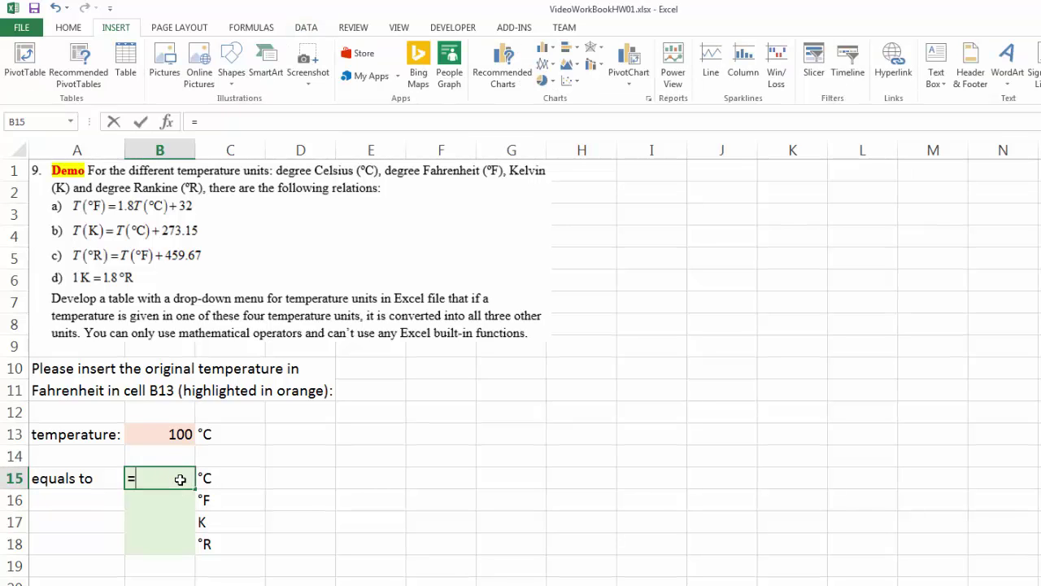
type("=if(")
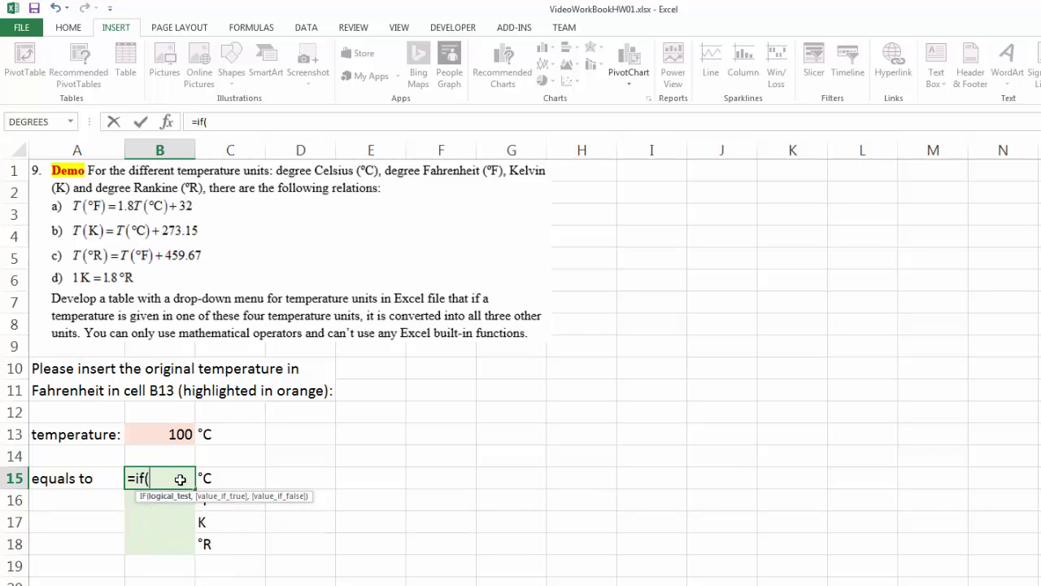
left_click(219, 435)
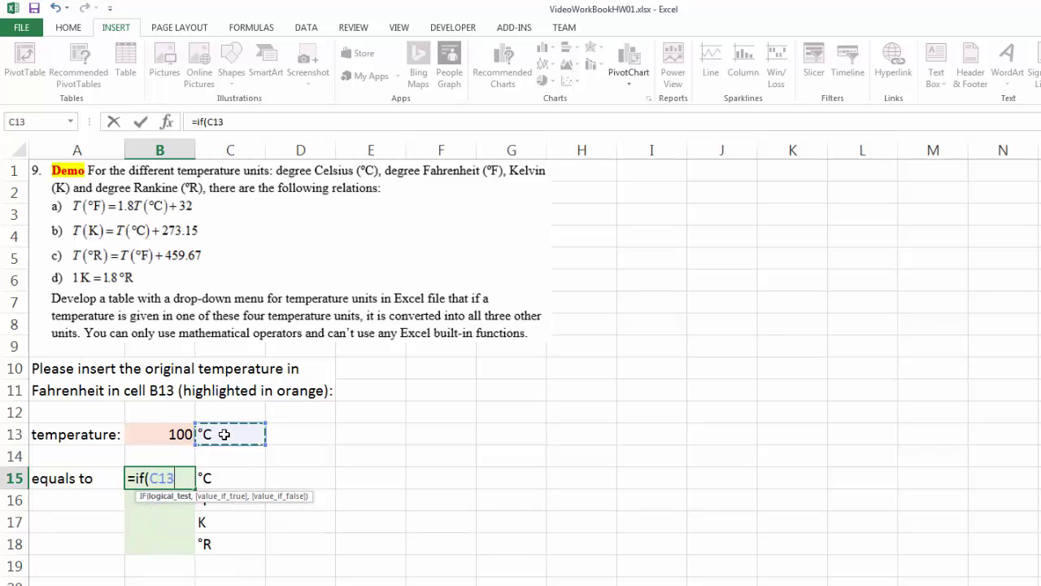
type("=")
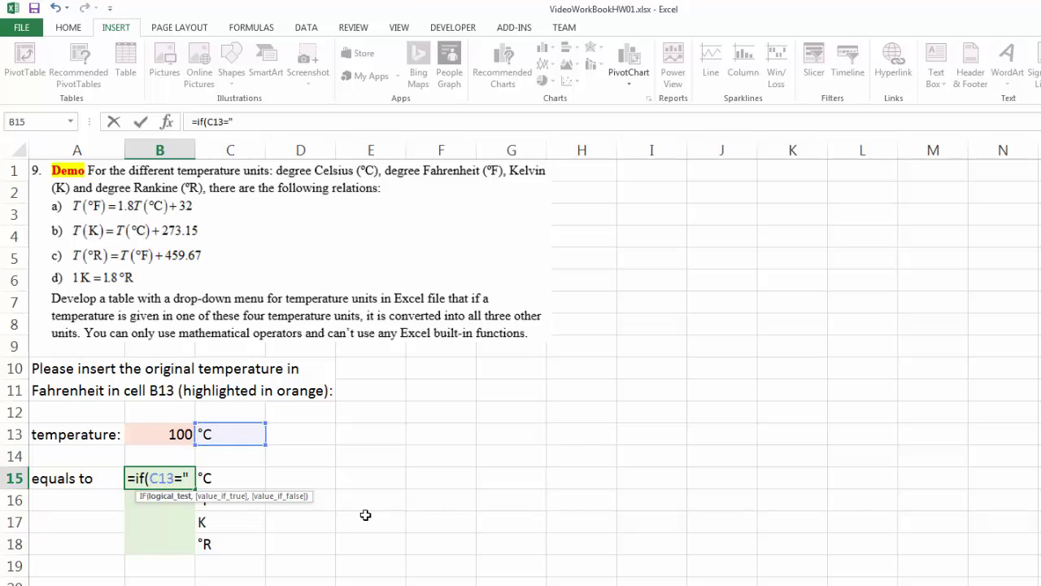
type("\"C")
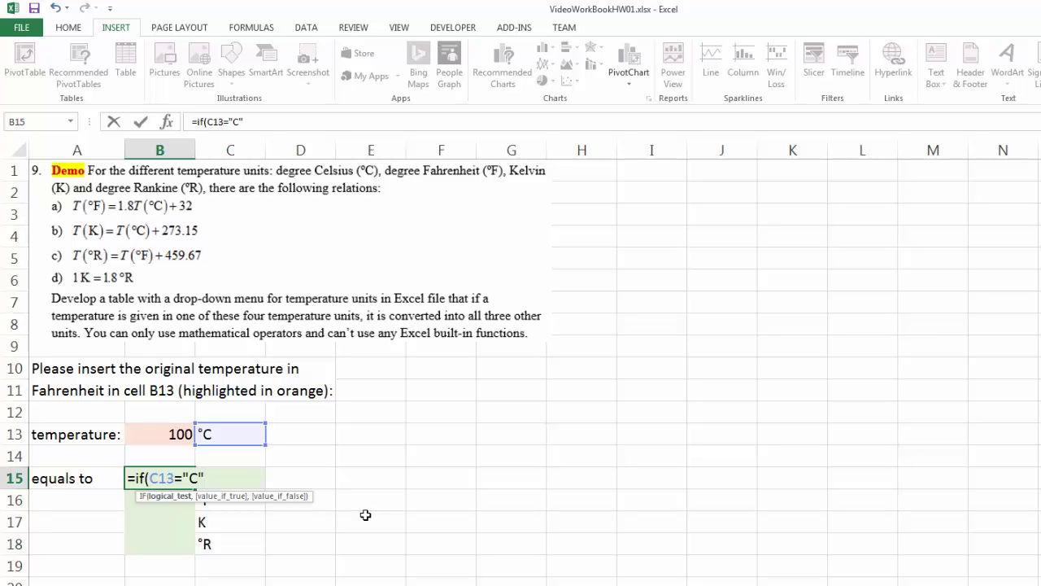
type("\",\"")
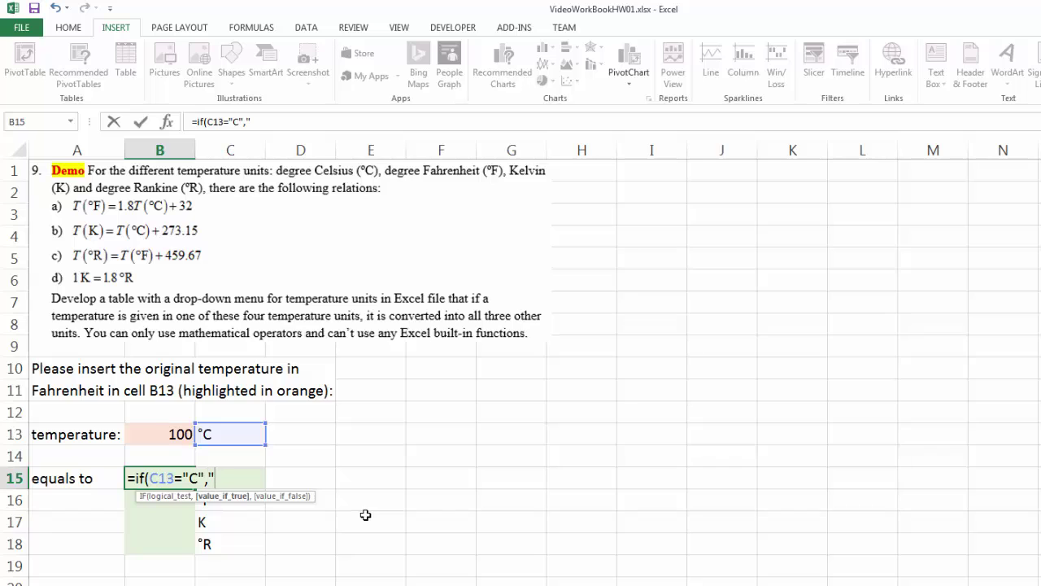
type("Yes\")")
key("Return")
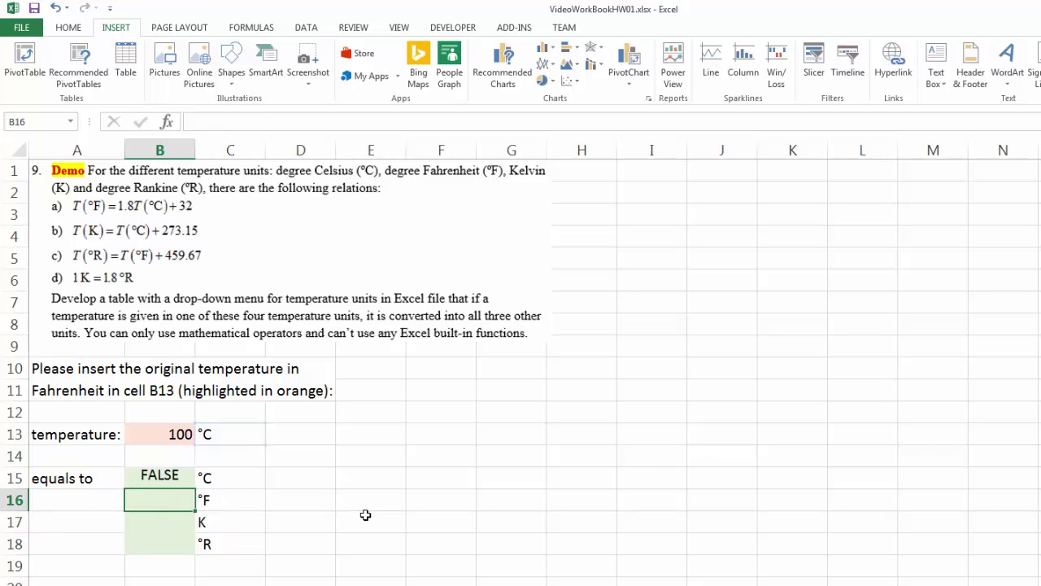
Compare the unit text in the B15 formula with the unit entry in C13.
left_click(160, 482)
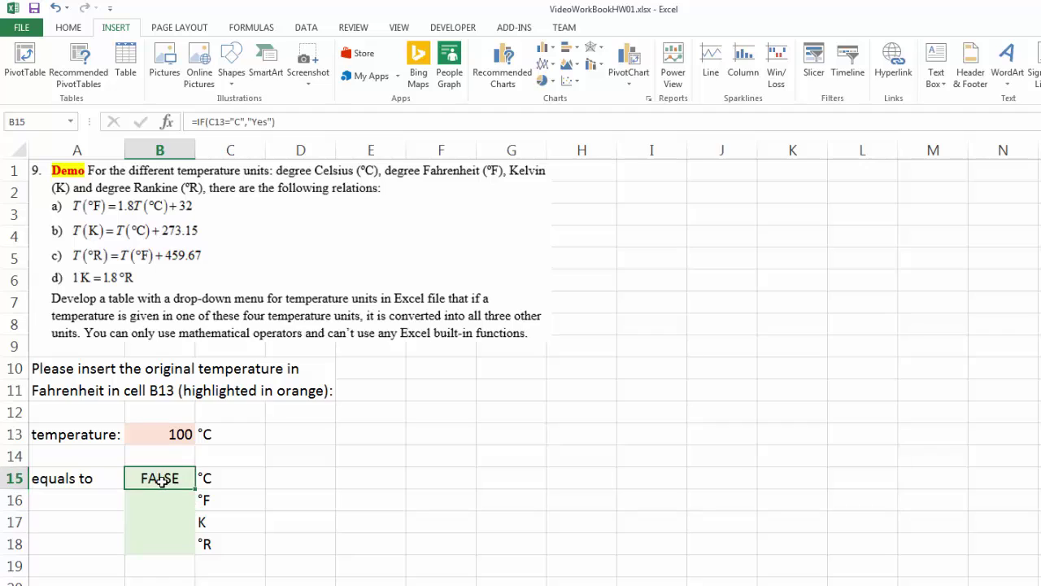
left_click(221, 436)
left_click(160, 479)
left_click(239, 122)
double_click(240, 122)
left_click(338, 456)
Insert the degree sign (character code 00B0) as a symbol in D13 and cut it out of the cell.
left_click(282, 436)
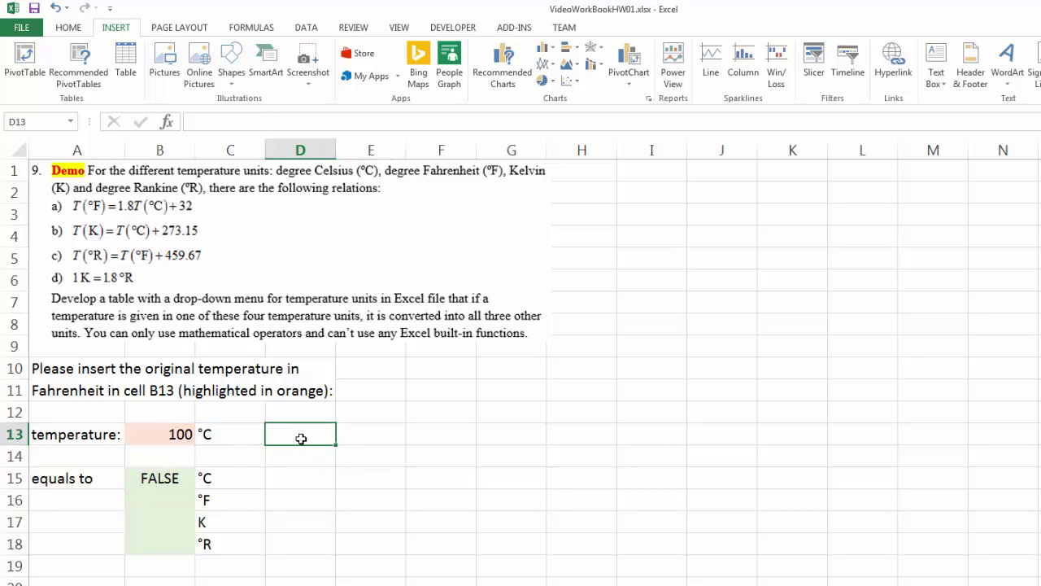
type("=")
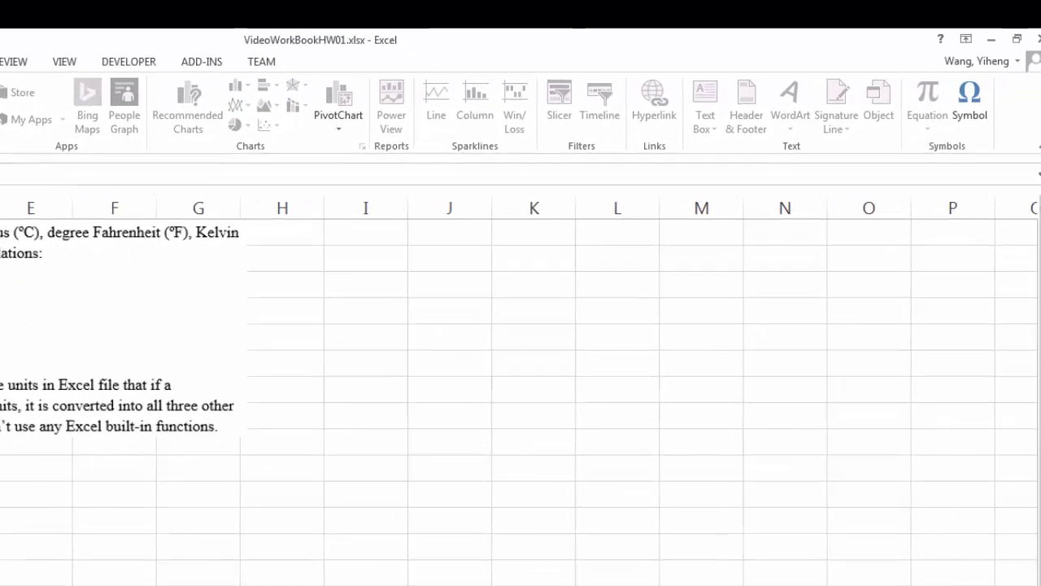
left_click(910, 122)
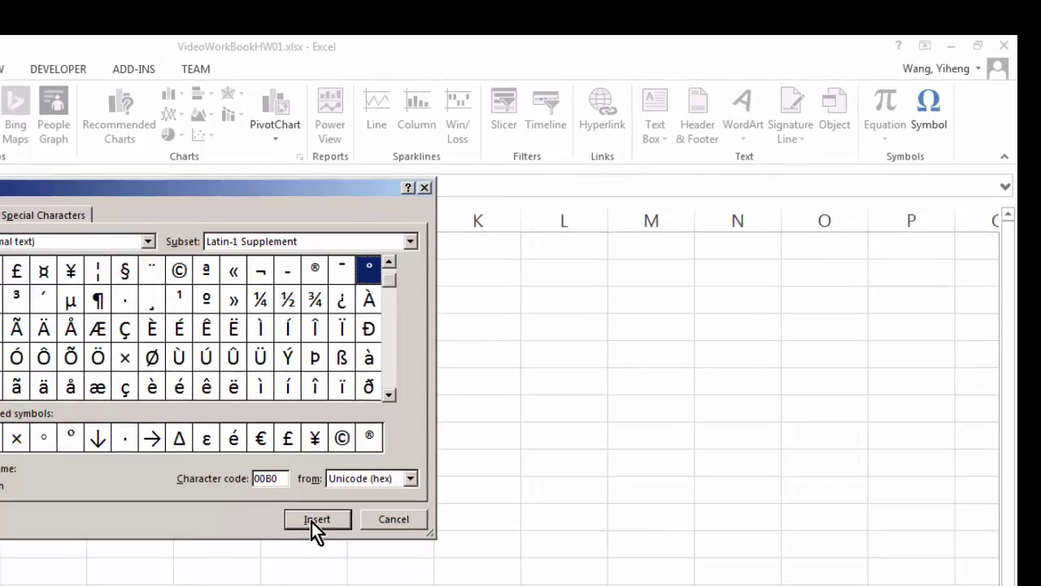
left_click(289, 525)
left_click(370, 528)
left_click_drag(297, 434, 237, 432)
key("ctrl+x")
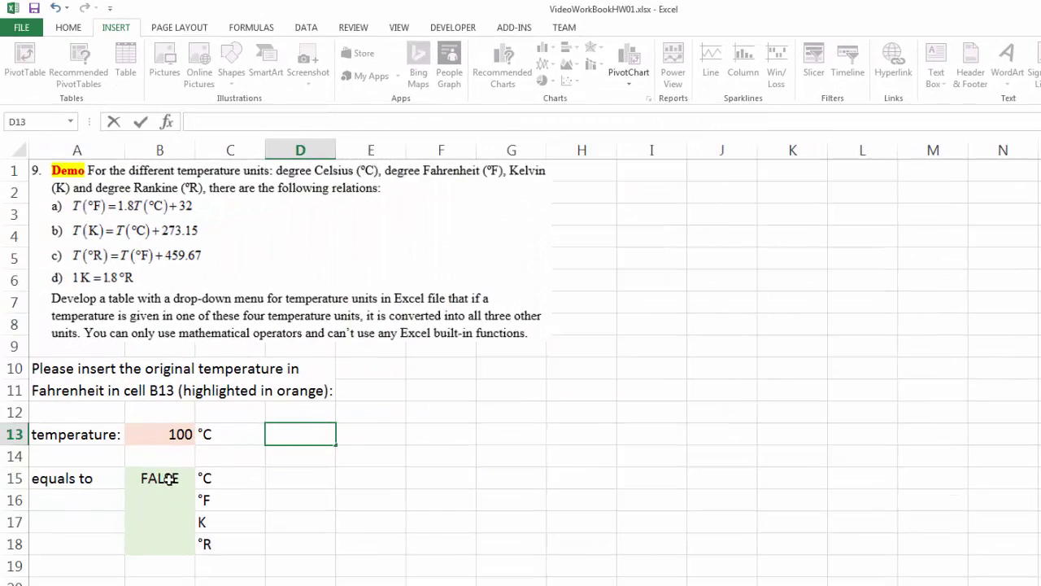
Add the degree sign before the C in the B15 formula, making it =IF(C13="°C","Yes"), and check it against C13.
left_click(167, 478)
left_click(236, 121)
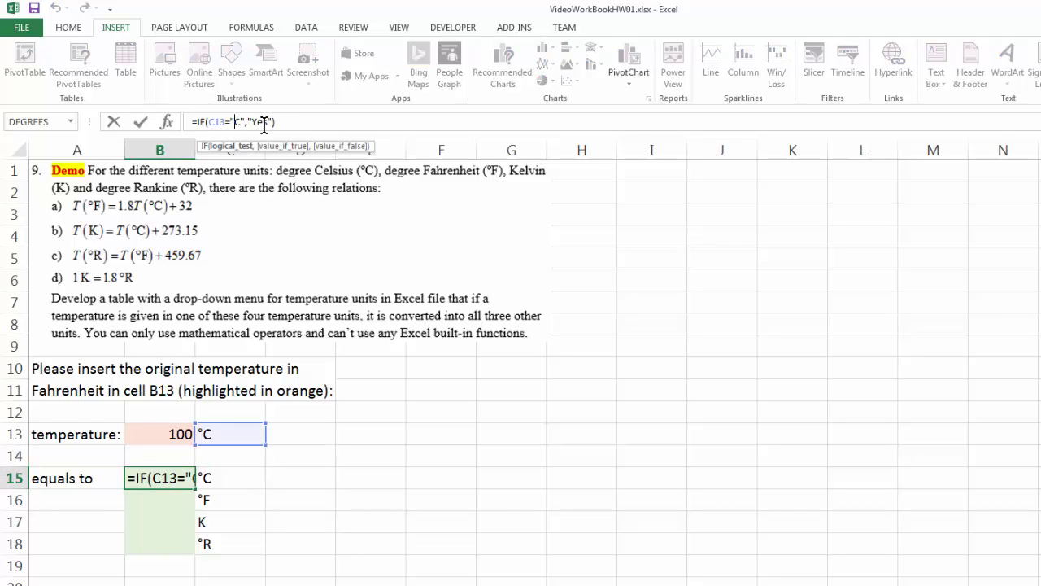
type("°")
key("Return")
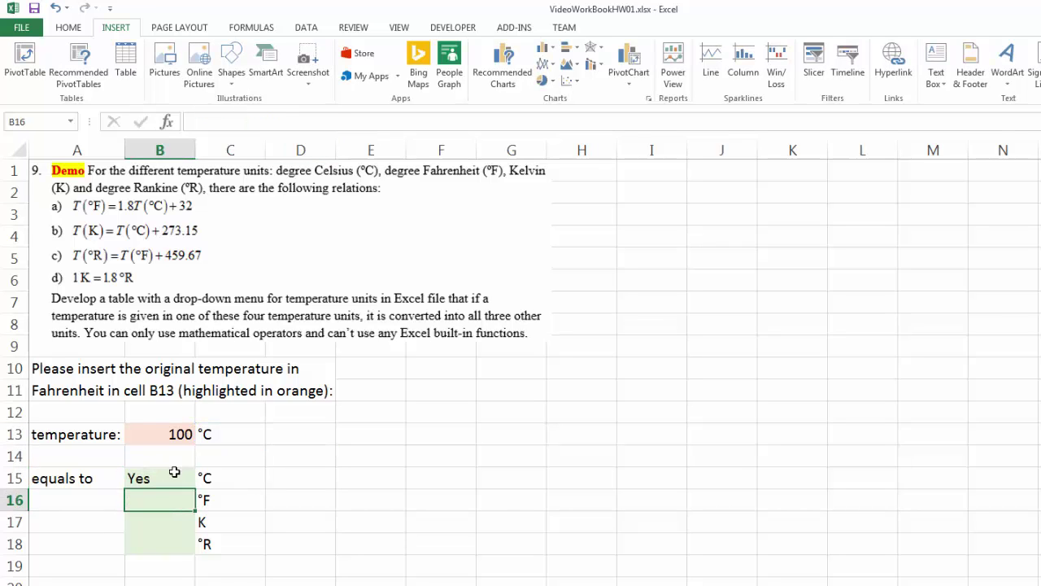
left_click(174, 473)
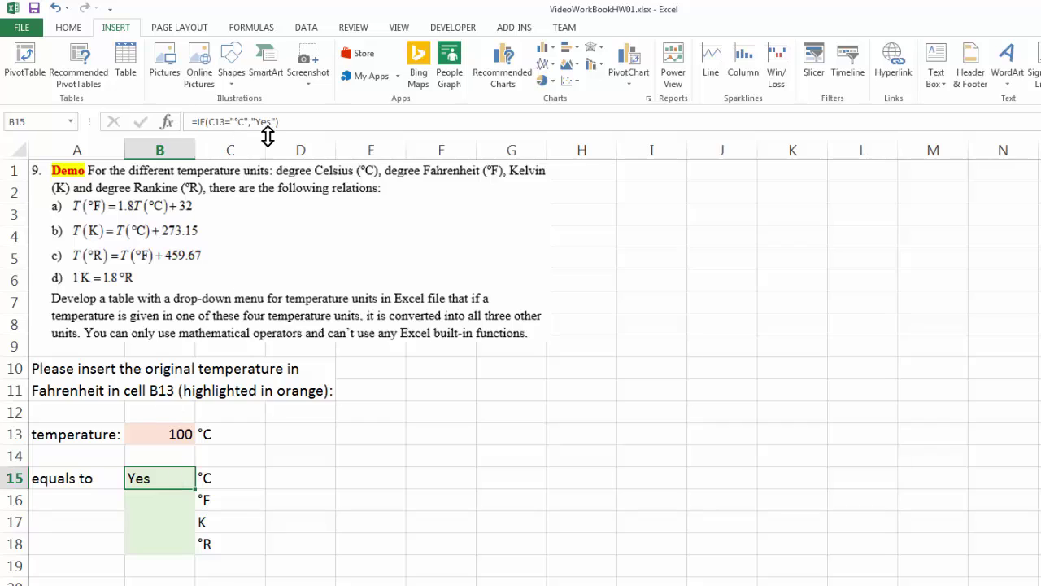
left_click(215, 431)
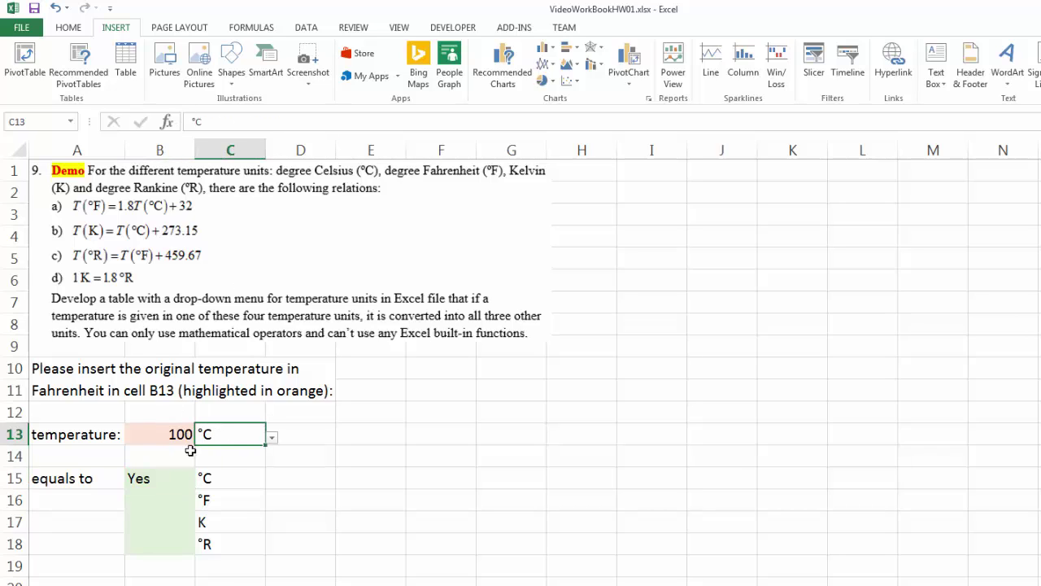
left_click(155, 480)
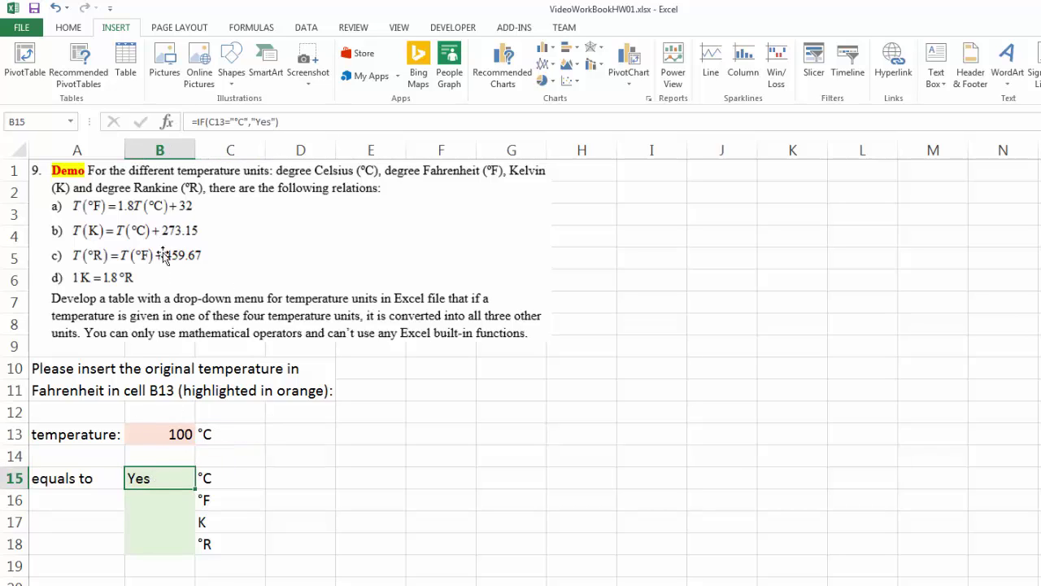
Replace the "Yes" result in the B15 formula with the entered temperature, making it =IF(C13="°C",B13).
left_click(239, 121)
double_click(239, 121)
key("ctrl+Return")
left_click(263, 122)
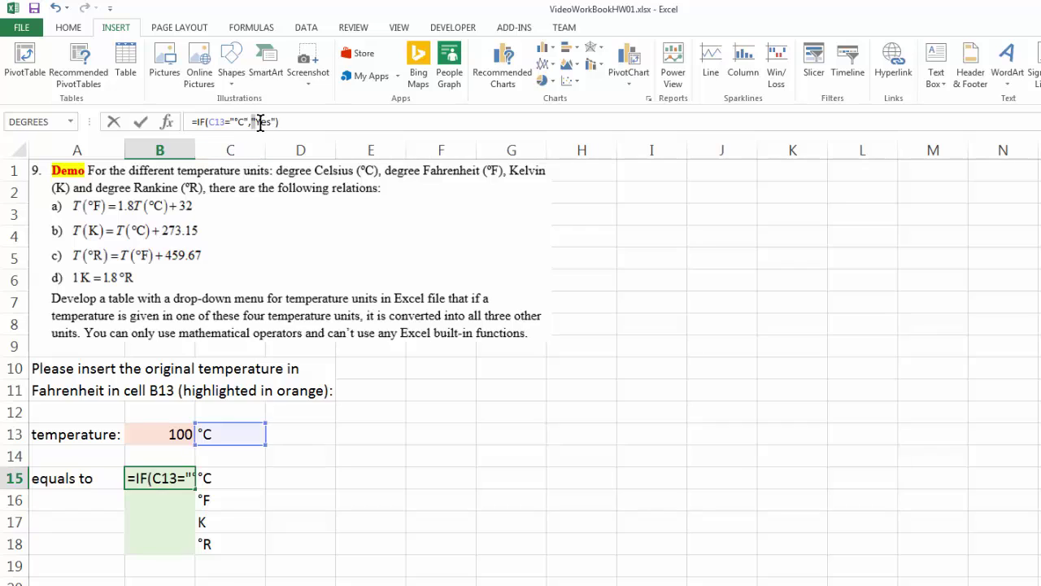
left_click_drag(250, 121, 278, 122)
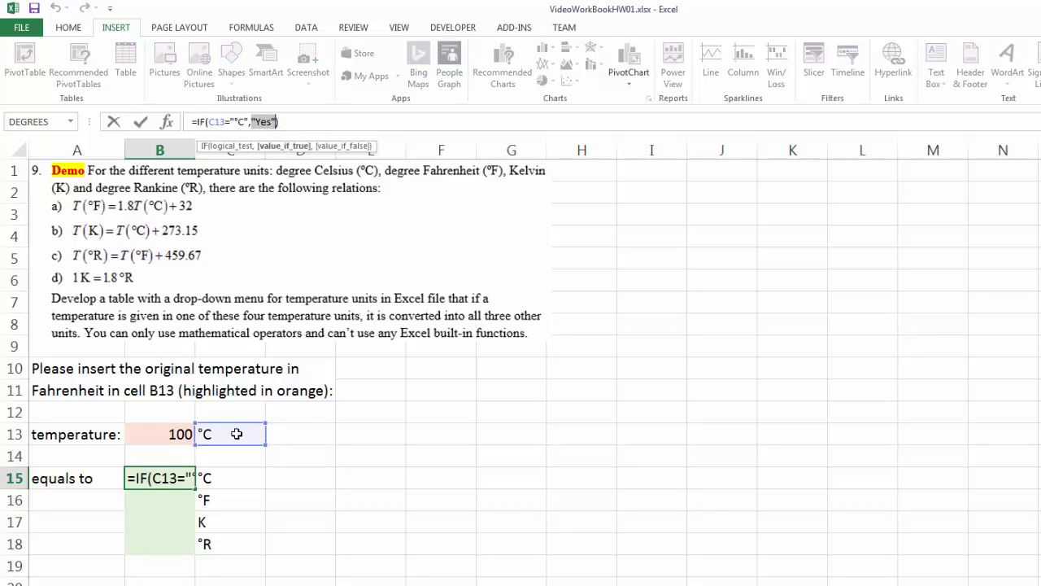
left_click(166, 435)
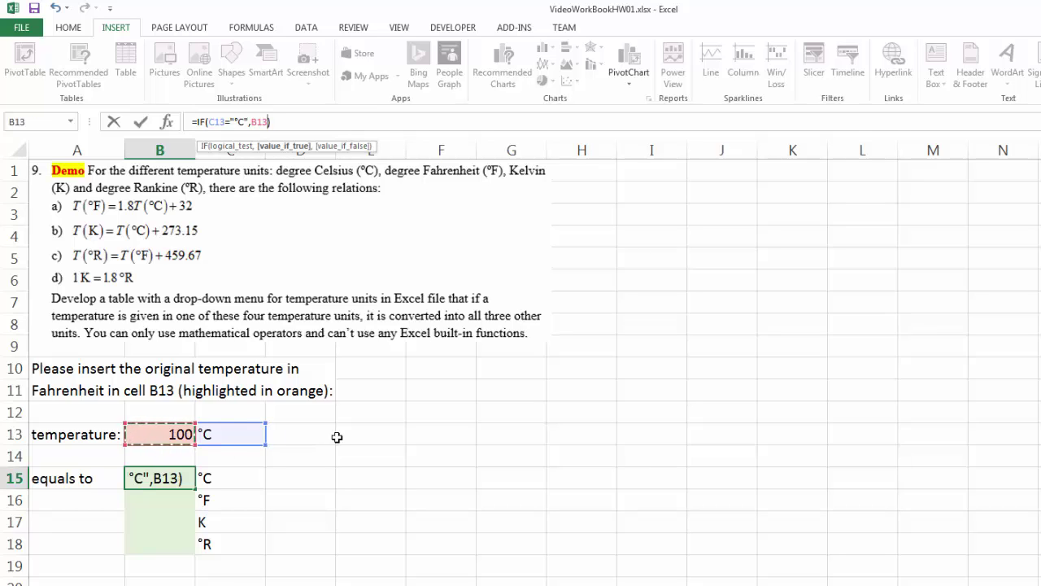
key("Return")
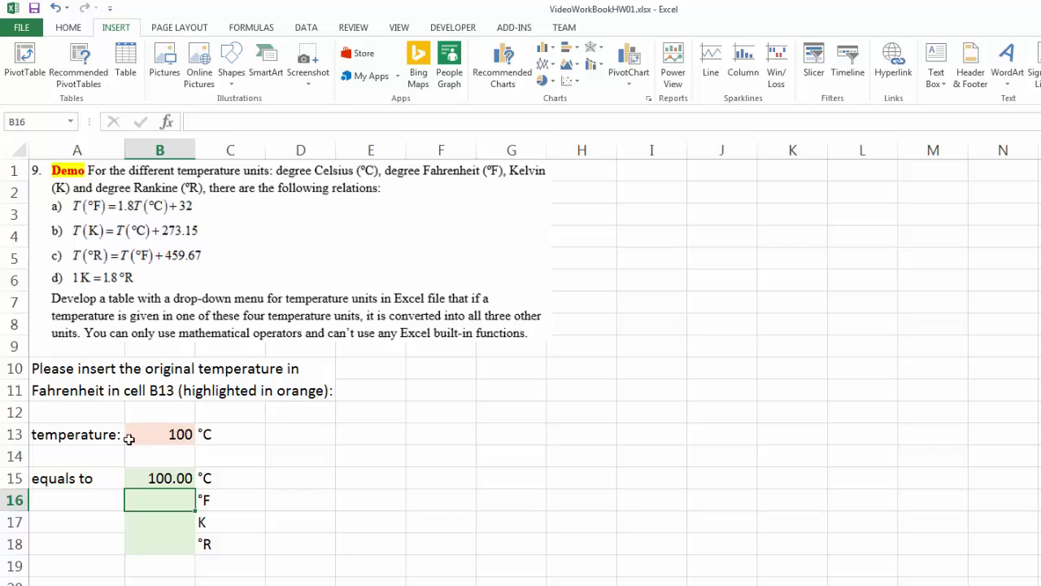
left_click(176, 436)
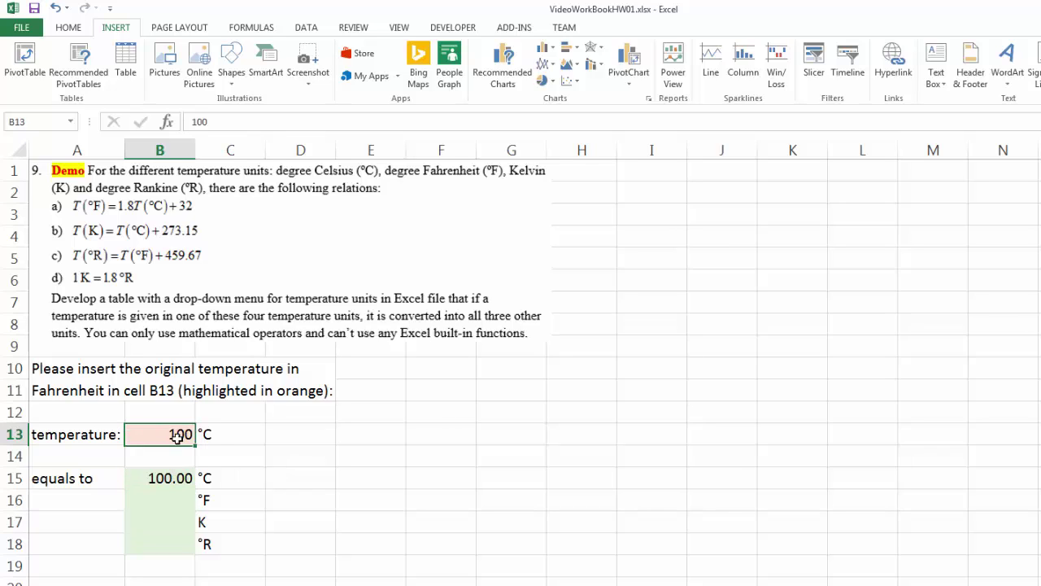
Add a nested IF as the false result of the B15 formula, testing whether C13 equals "°F".
left_click(174, 476)
left_click(276, 122)
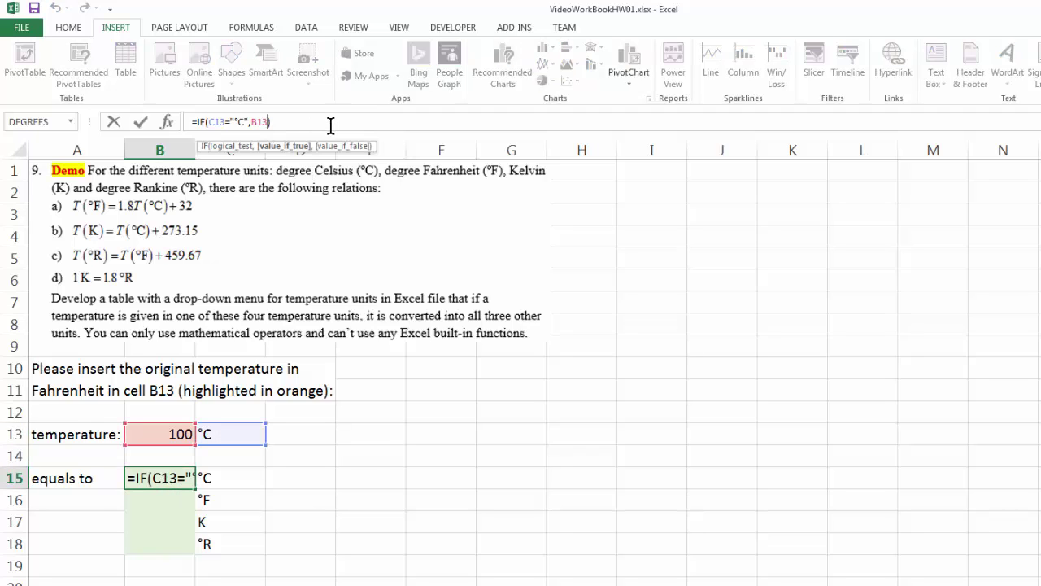
type(",")
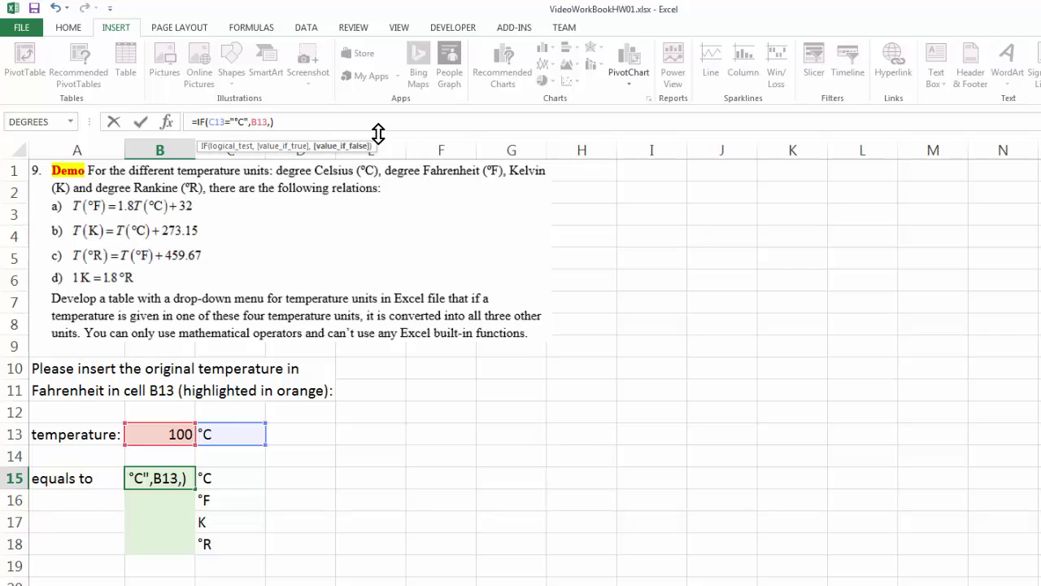
type("if")
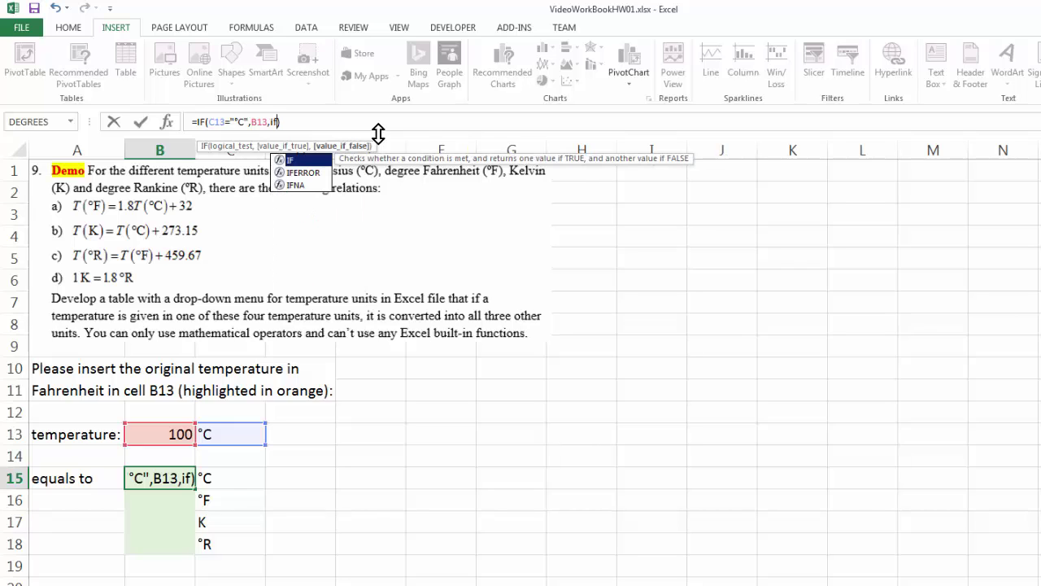
type("(")
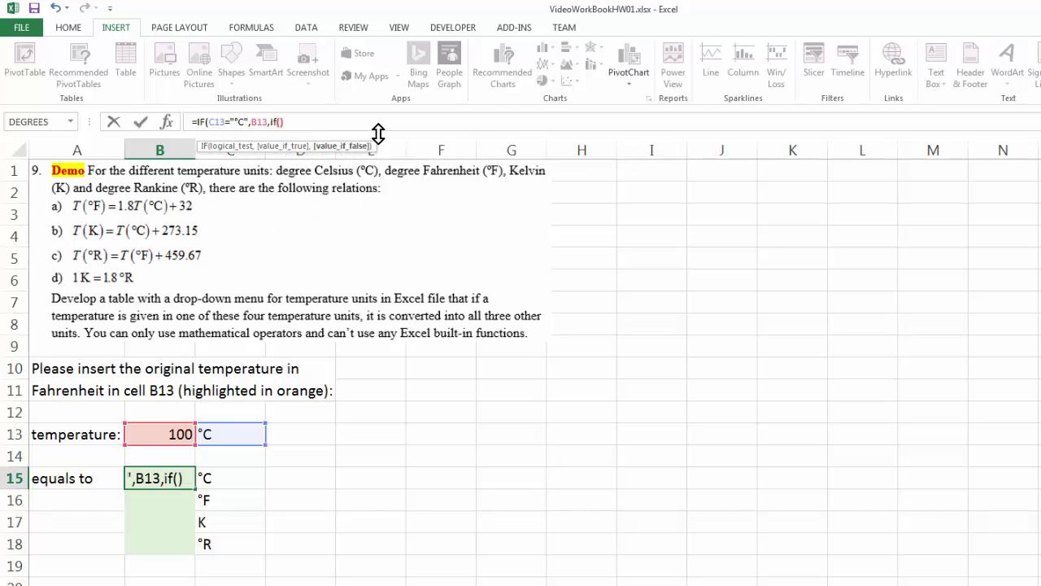
left_click(220, 434)
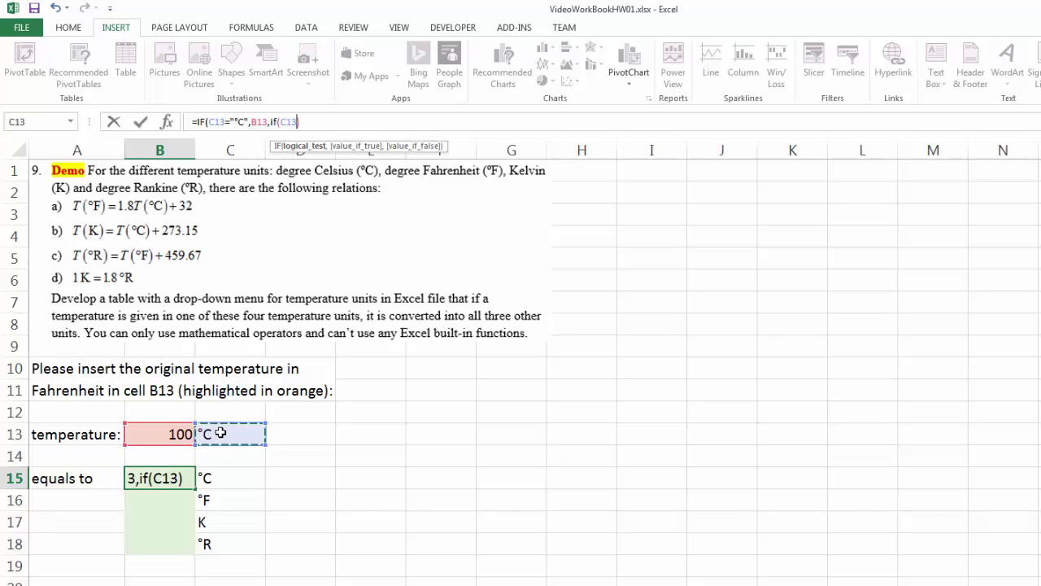
type("=\"")
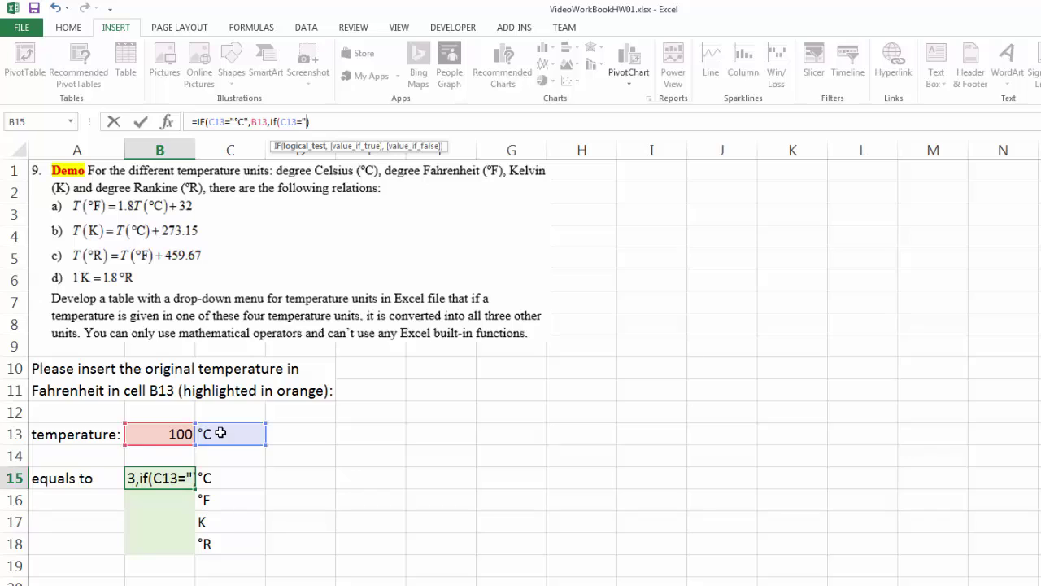
type("°F")
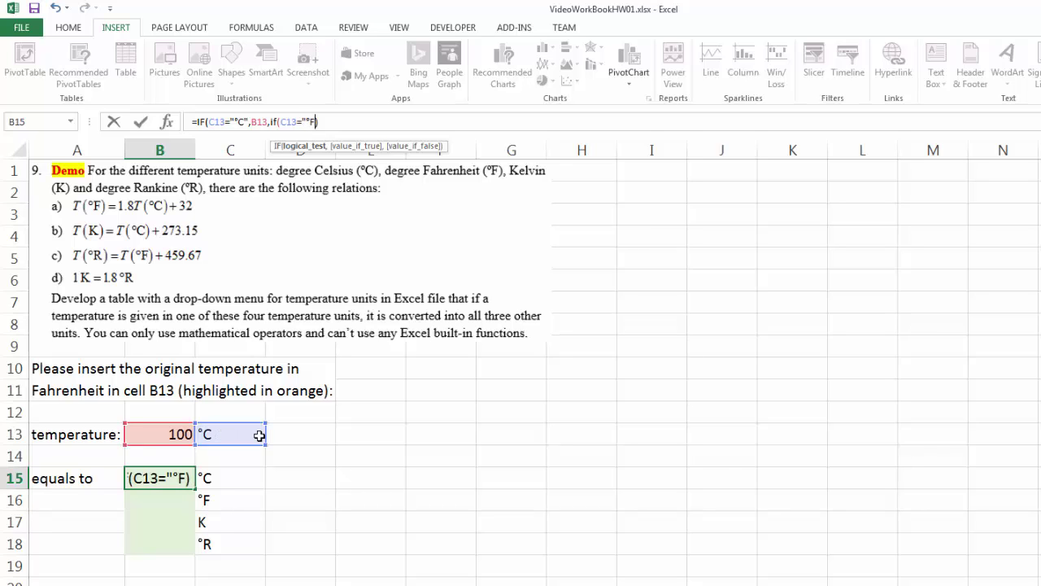
type("\",")
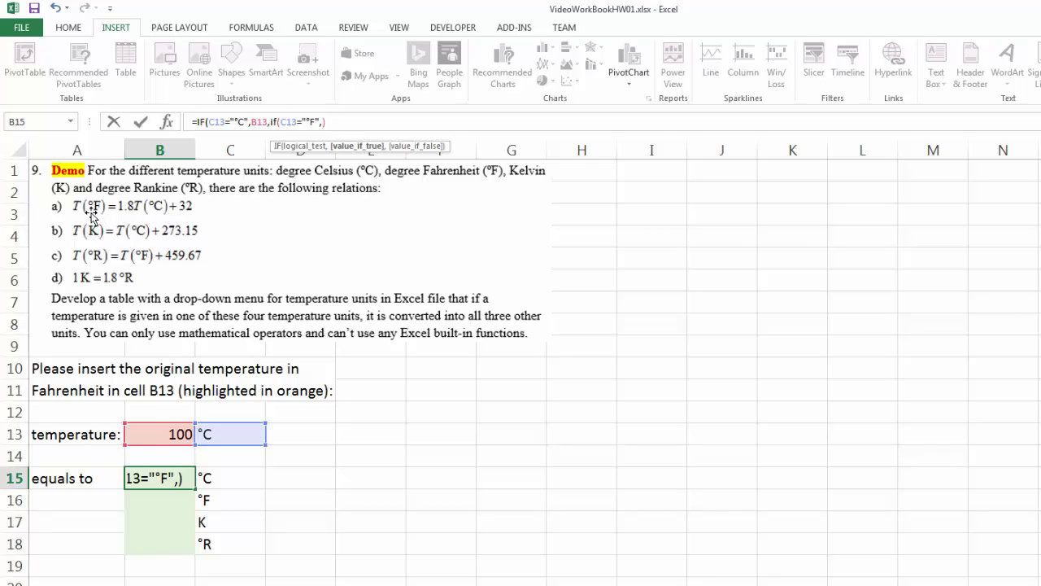
Complete the °F condition in B15 with the conversion (B13-32)/1.8 and commit the formula.
left_click(161, 437)
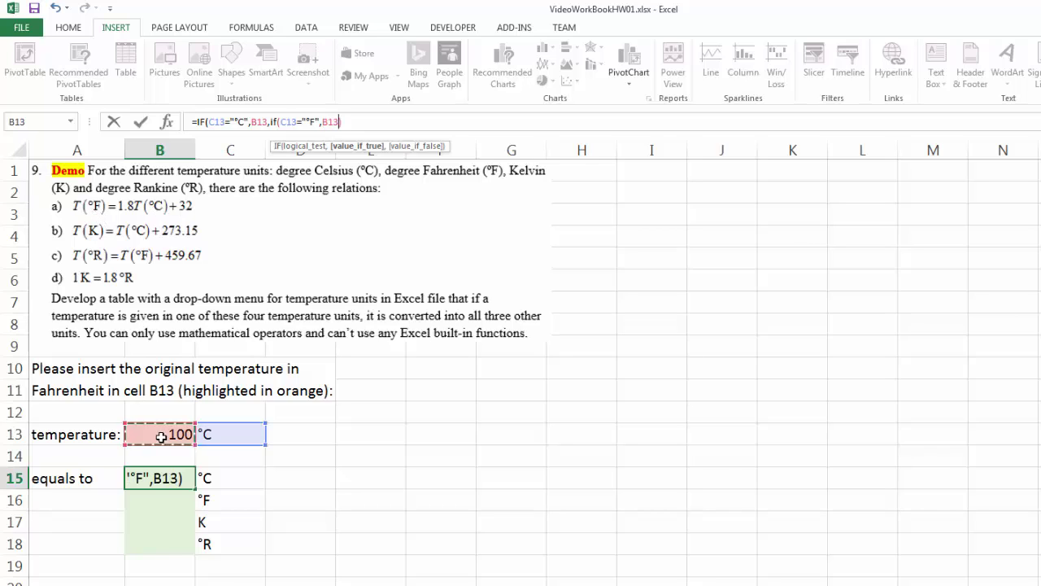
type("-32")
left_click(321, 122)
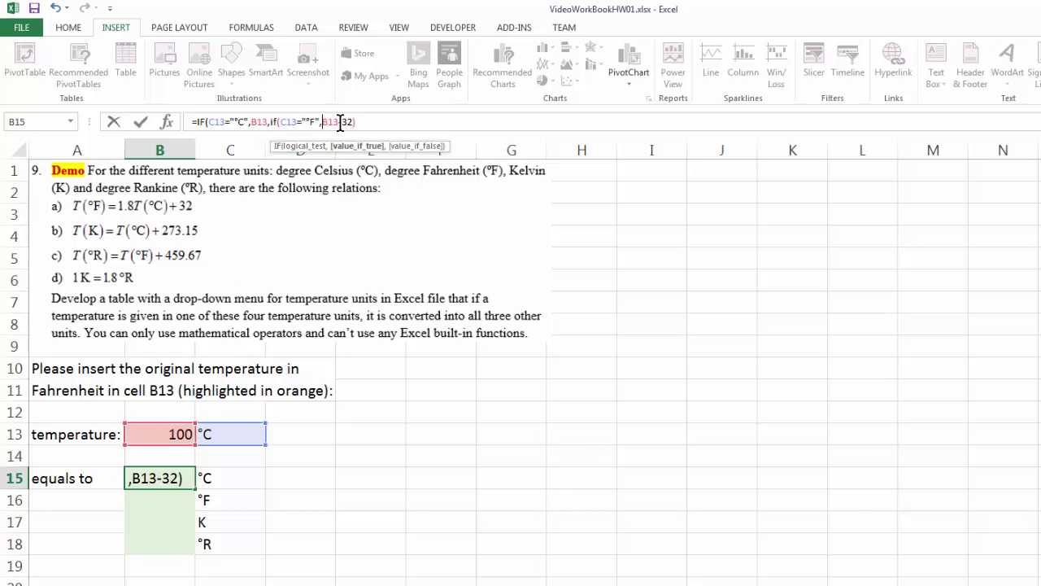
type("(")
left_click(374, 122)
type("/1.8")
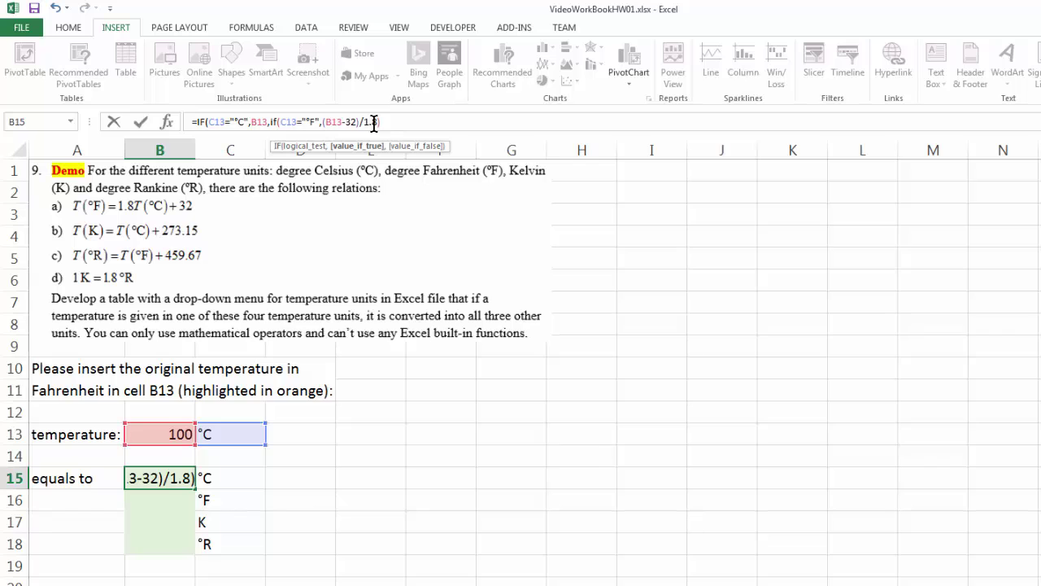
type(")")
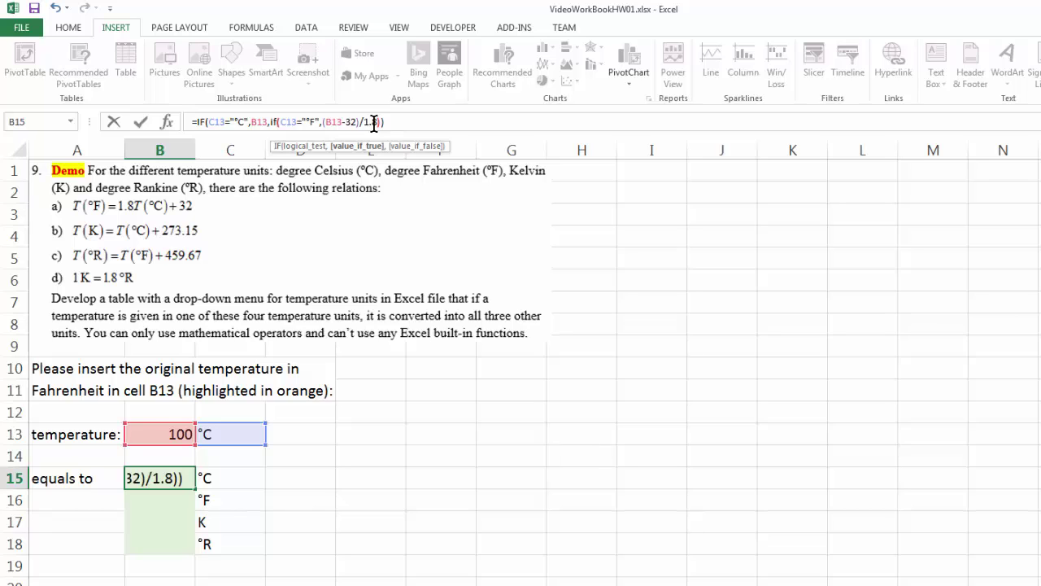
key("Return")
Choose °F as the temperature unit in C13 to test the Fahrenheit conversion.
left_click(209, 432)
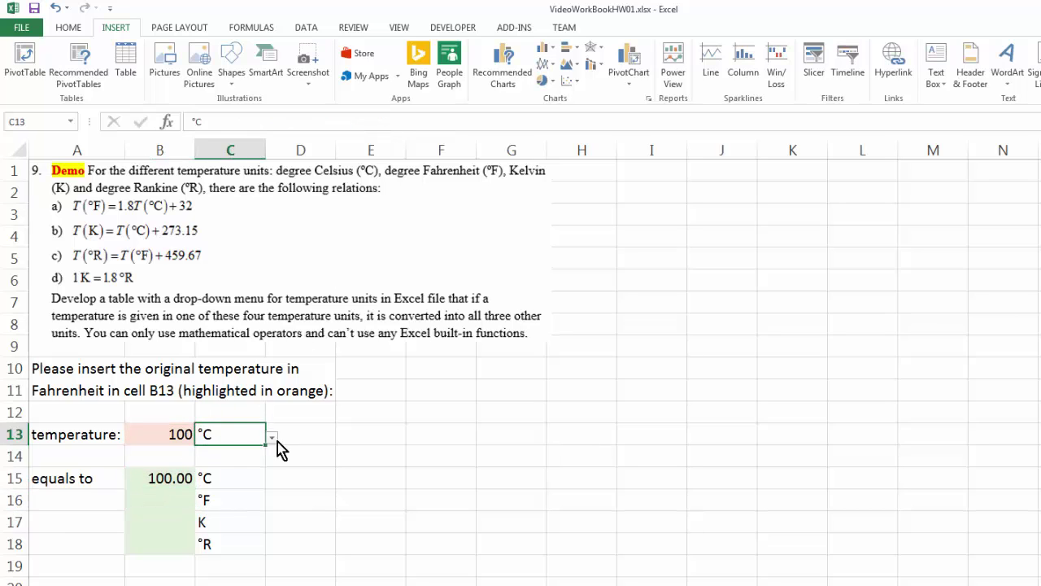
left_click(276, 440)
left_click(234, 467)
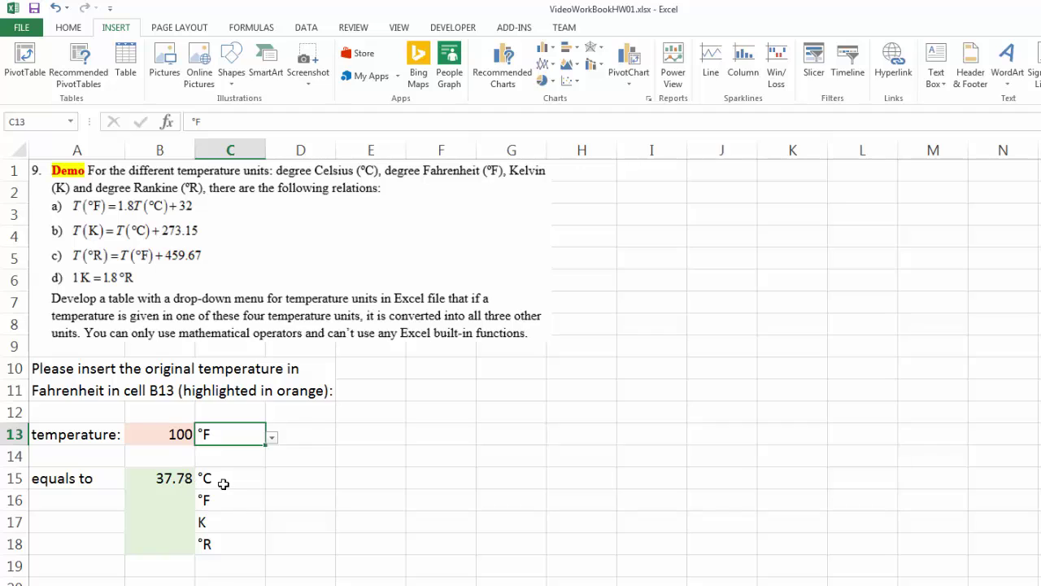
Add a third nested IF after the °F conversion in the B15 formula, testing whether C13 equals "K".
left_click(181, 478)
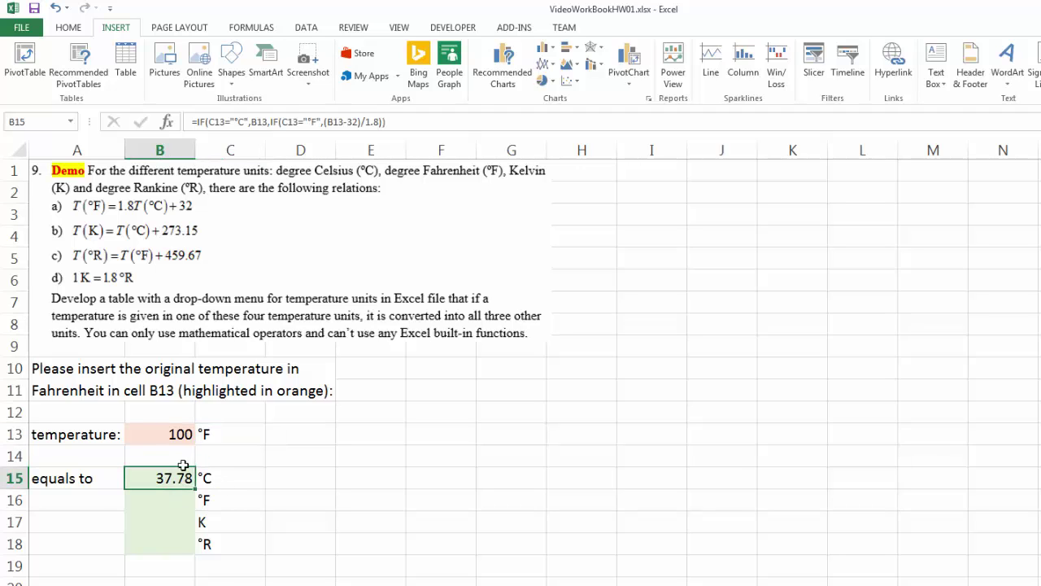
left_click(382, 122)
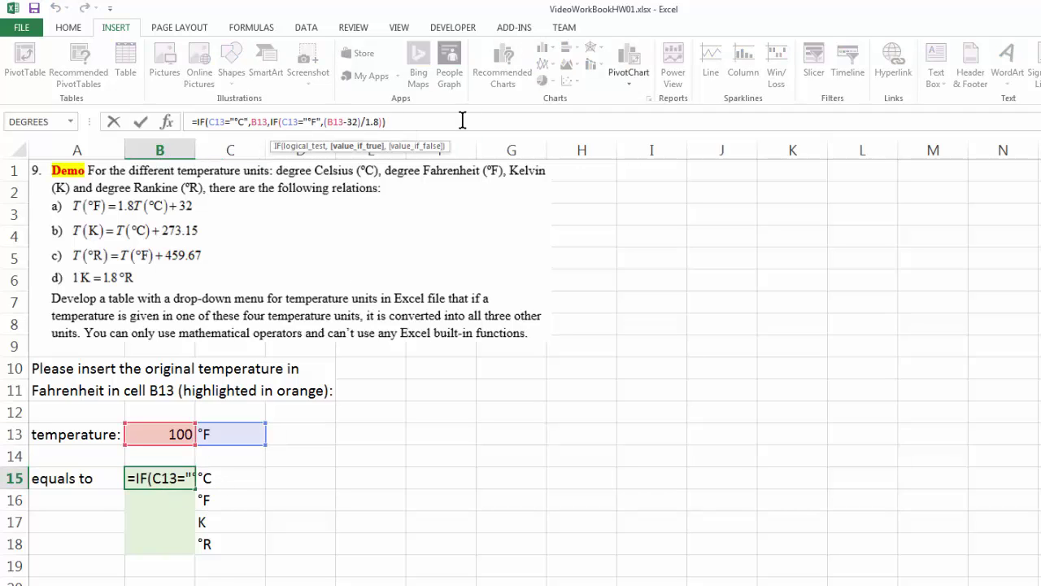
type(",if(")
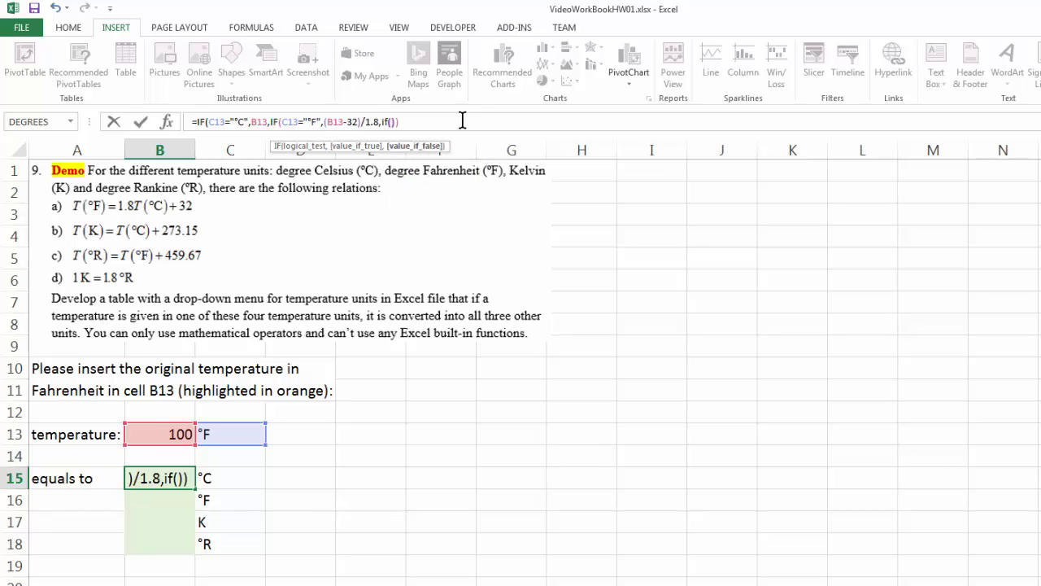
left_click(249, 431)
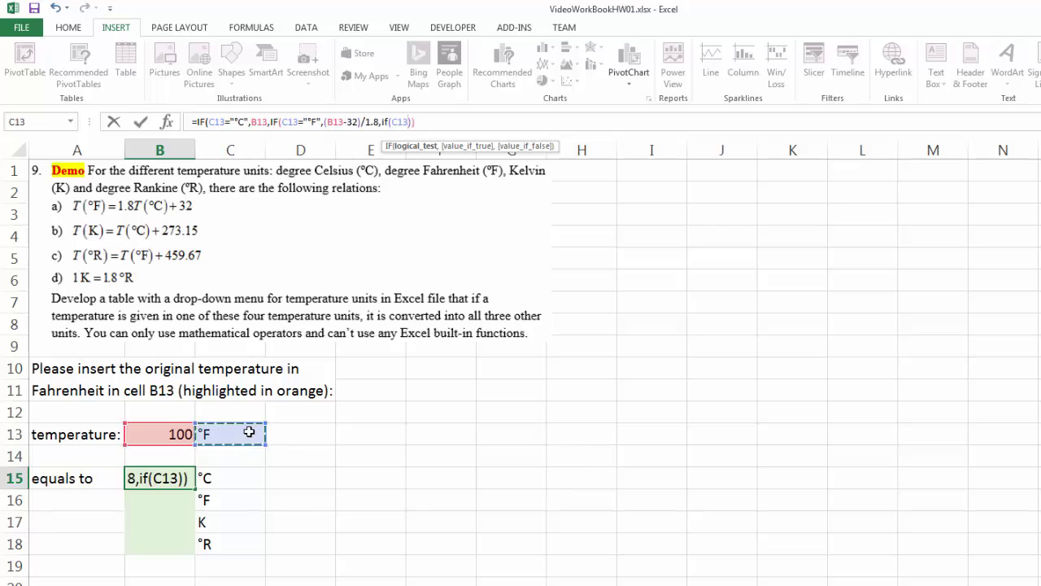
type("=\"")
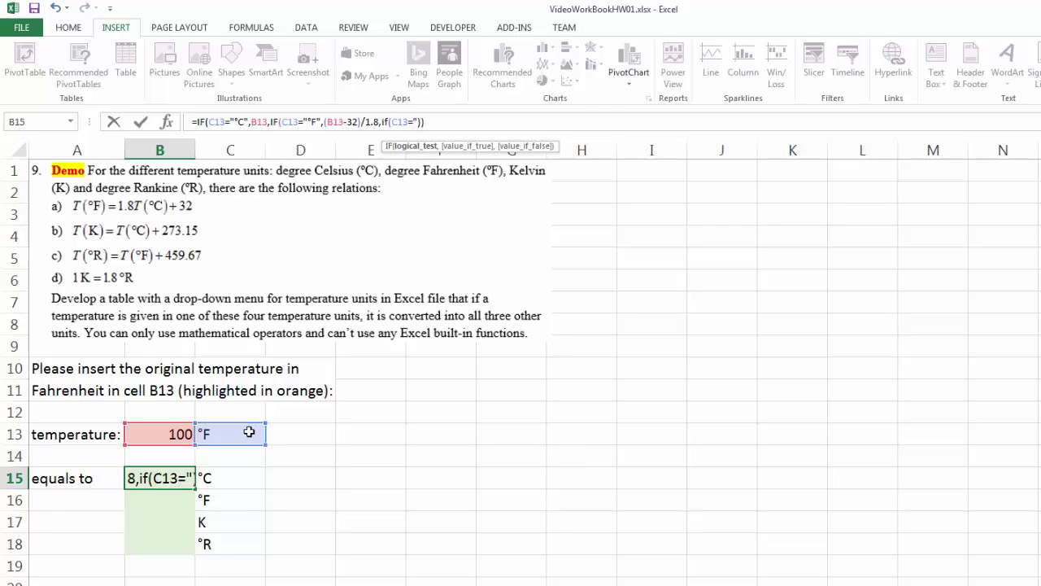
type("K\"")
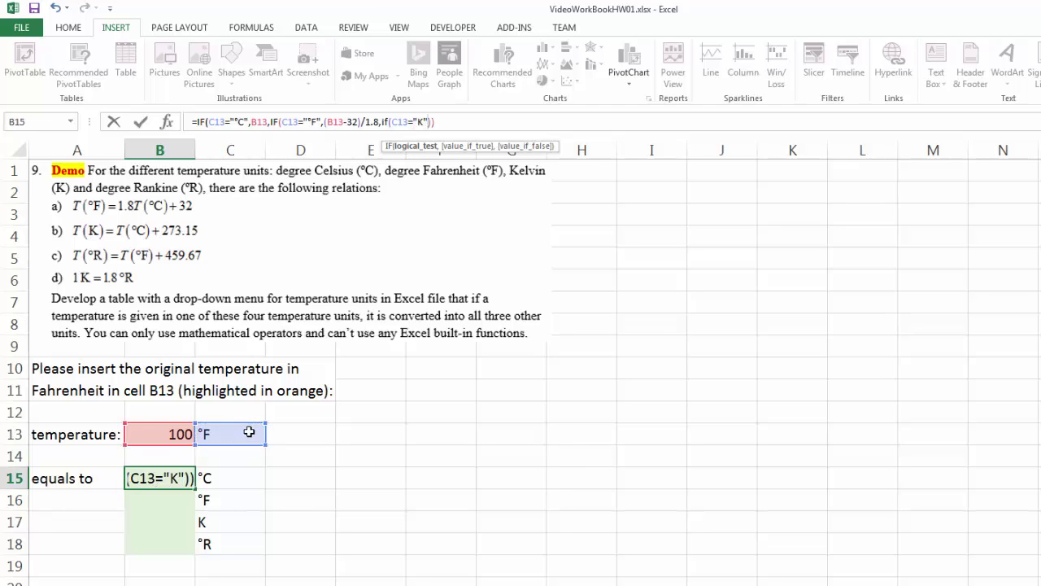
type(",")
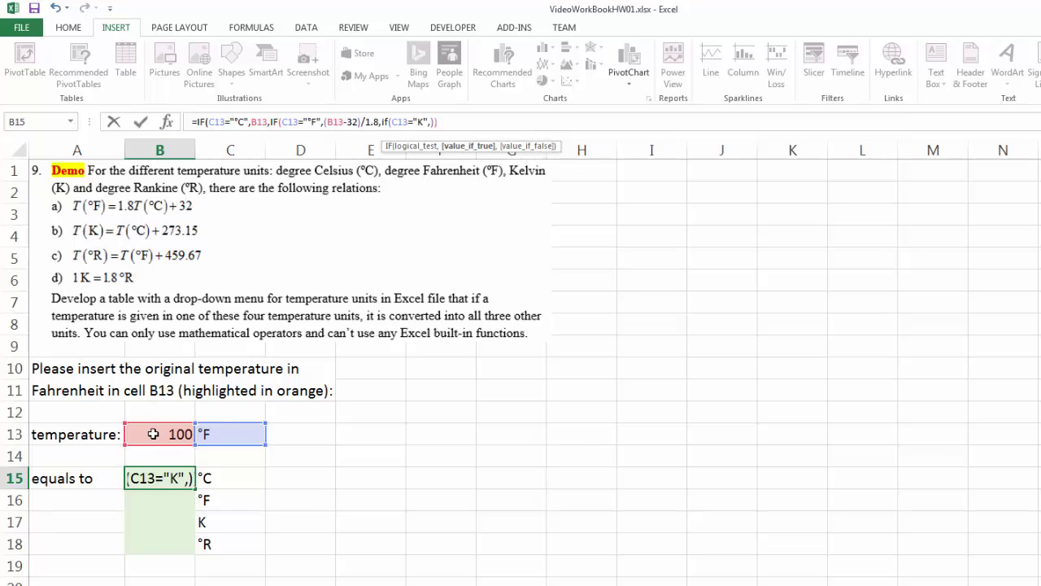
Complete the Kelvin condition in B15 with B13-273.15, close the nested brackets and commit the formula.
left_click(155, 435)
type("-")
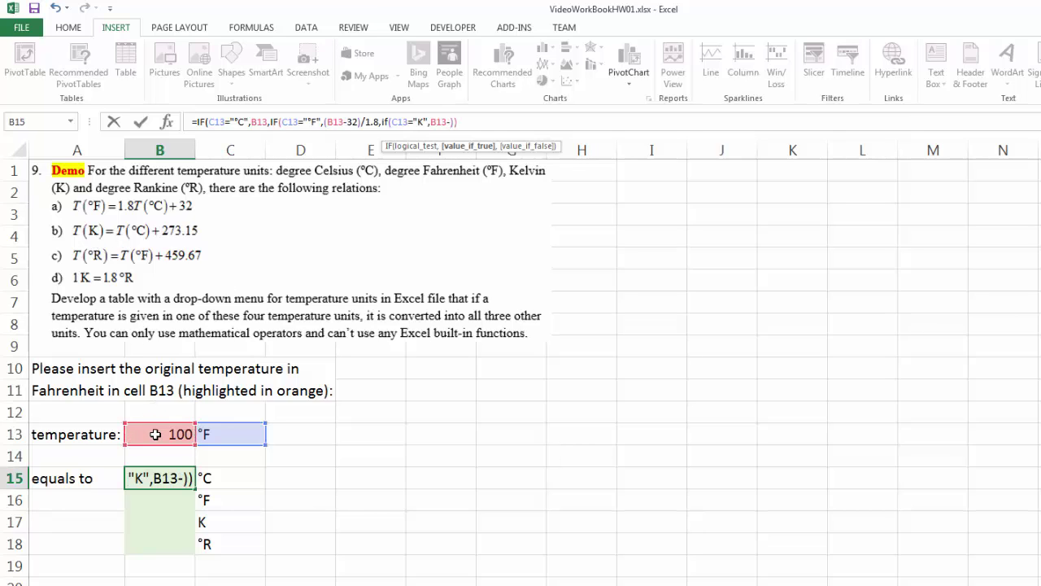
type("273.")
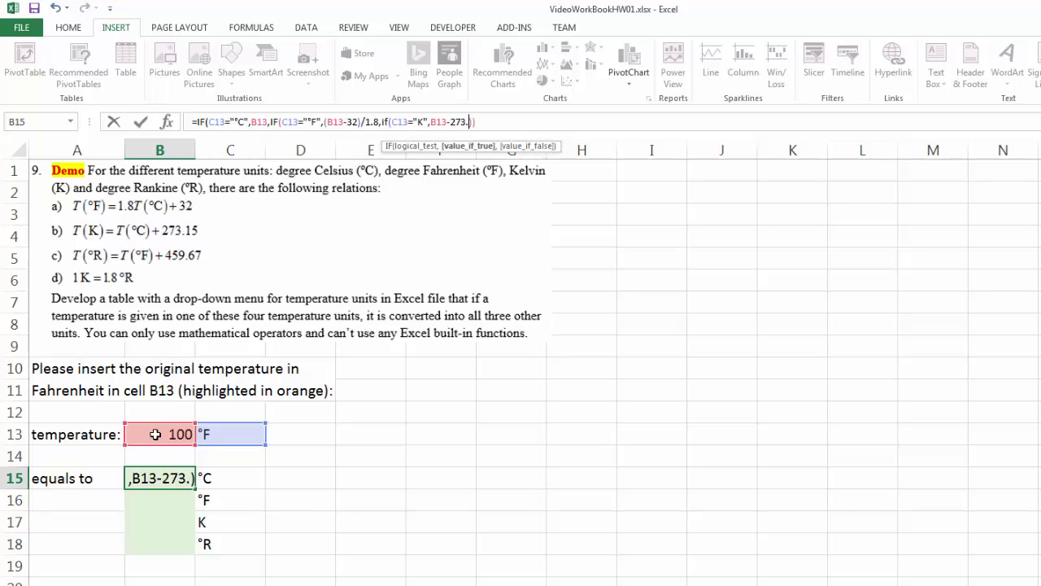
type("15")
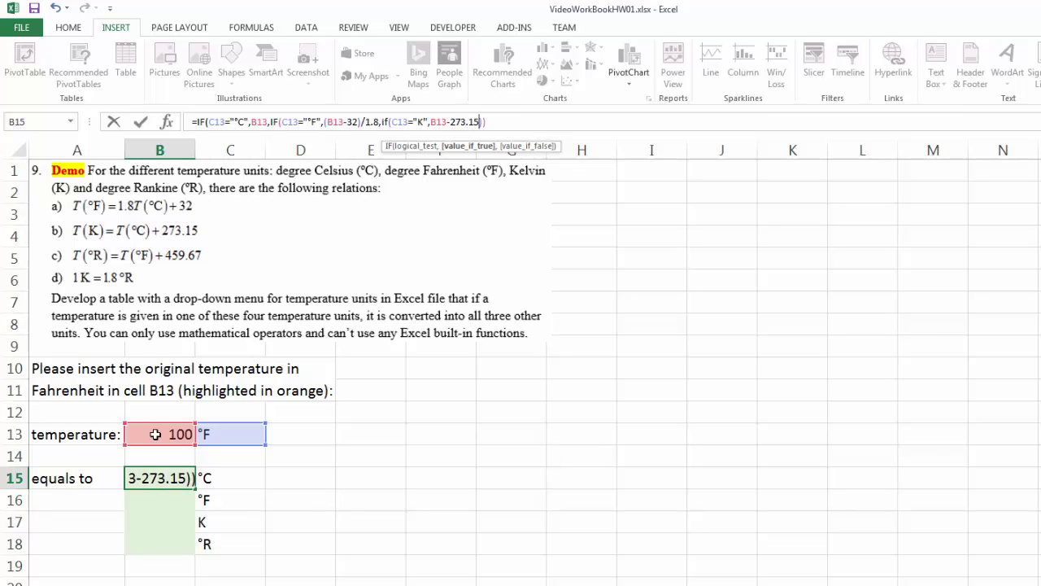
type(")")
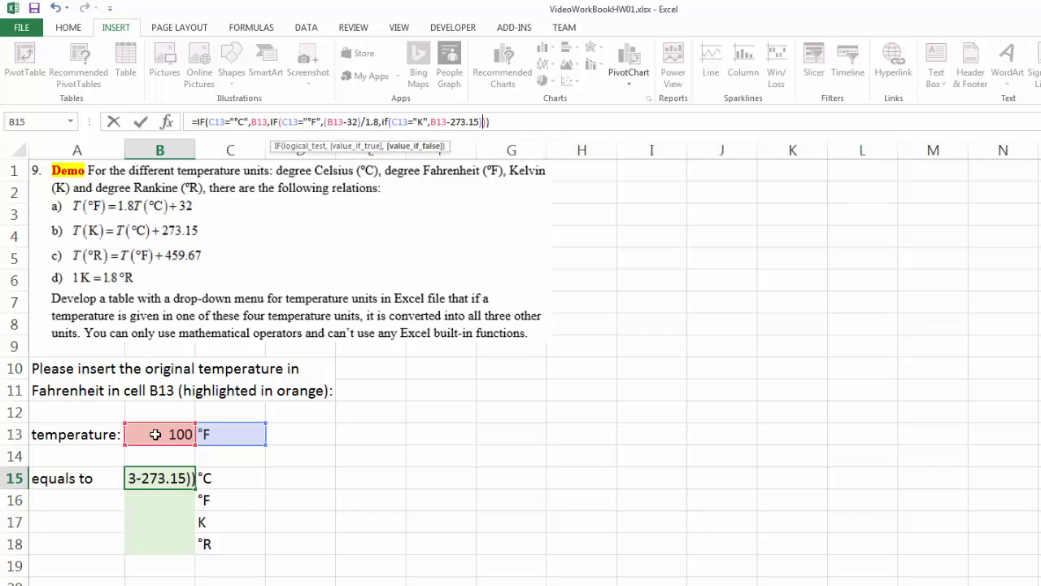
type(")")
key("Return")
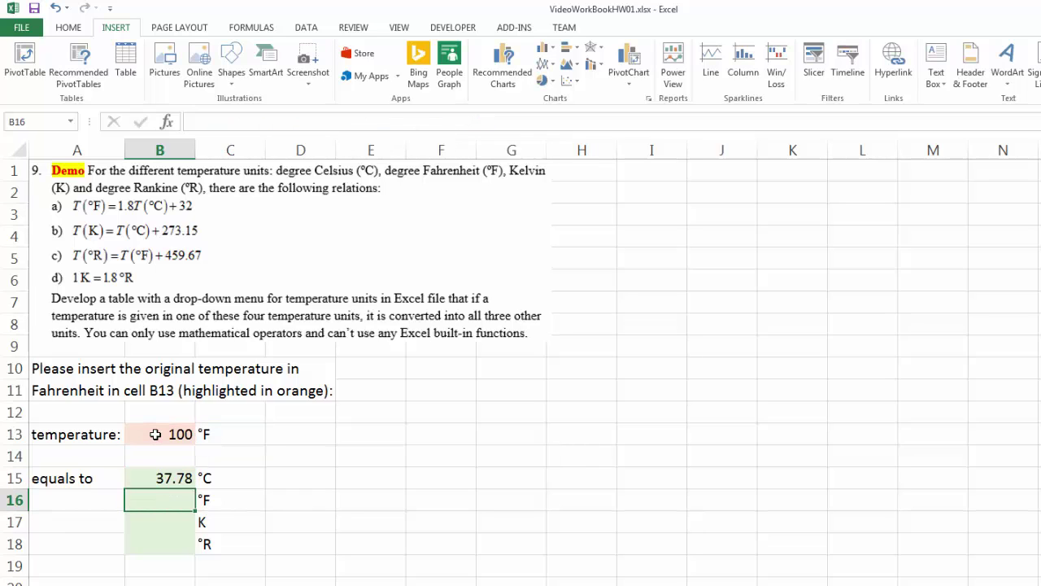
Choose K as the temperature unit in C13 to test the Kelvin conversion.
left_click(181, 478)
left_click(206, 434)
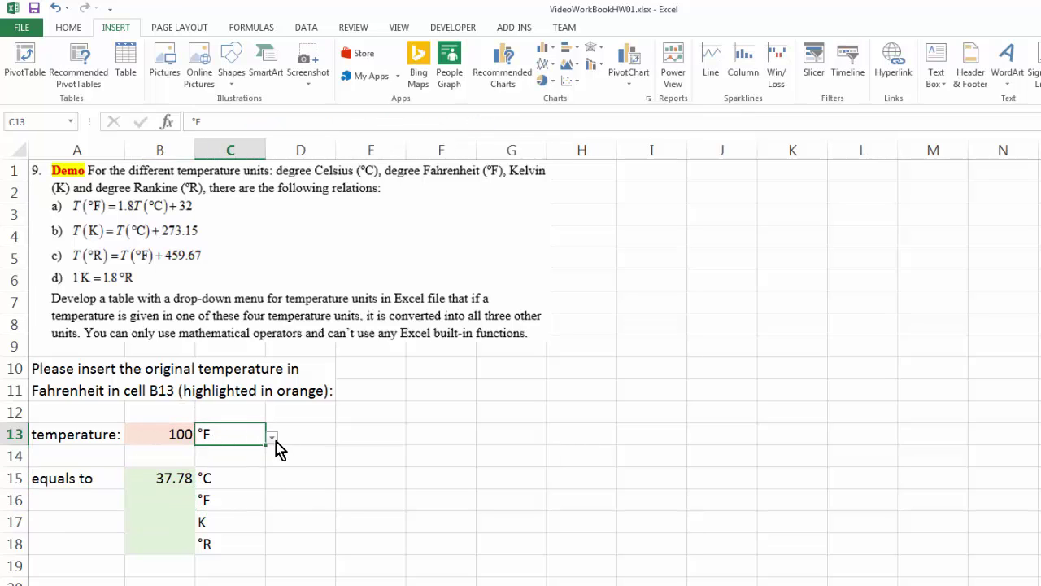
left_click(274, 440)
left_click(226, 485)
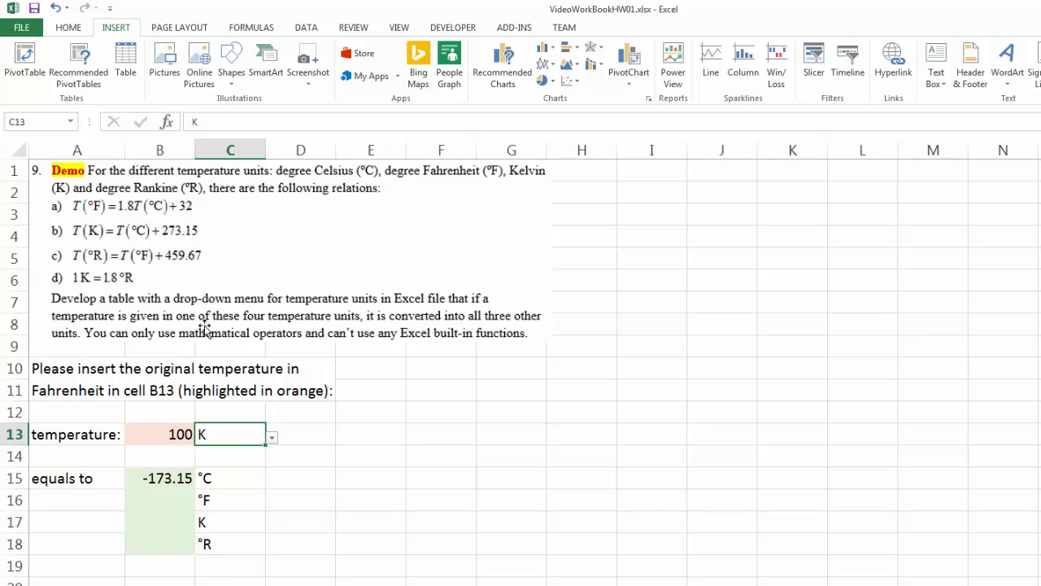
Add B13/1.8-273.15 as the final false value of the nested IF formula in B15 to convert from Rankine.
left_click(167, 479)
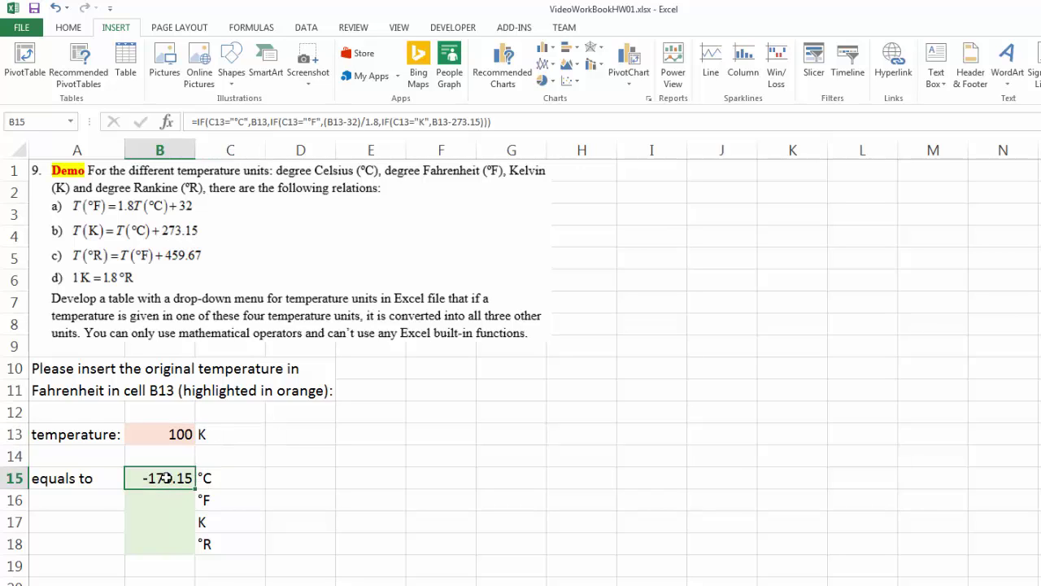
left_click(480, 122)
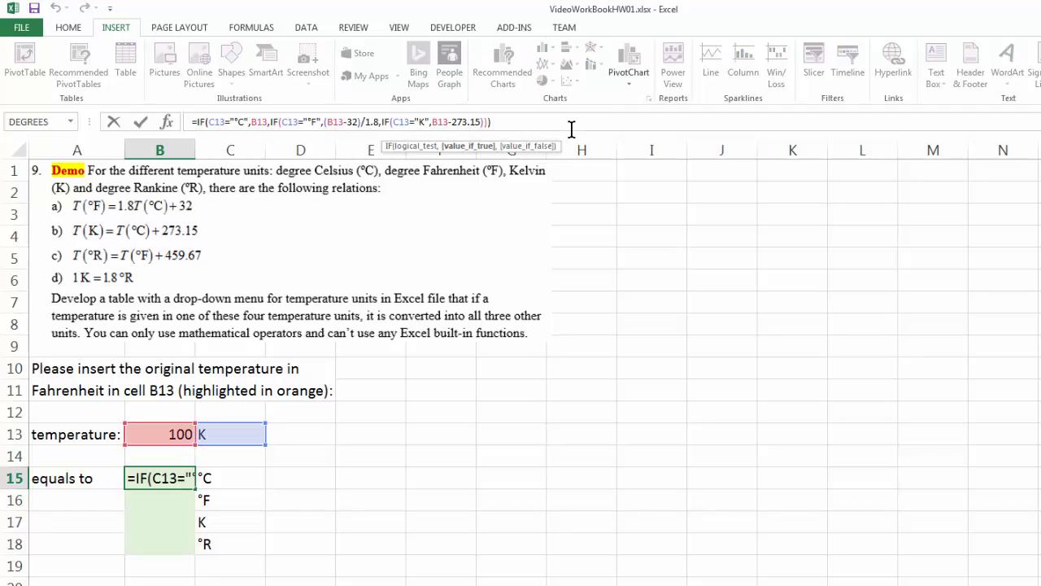
type(",I")
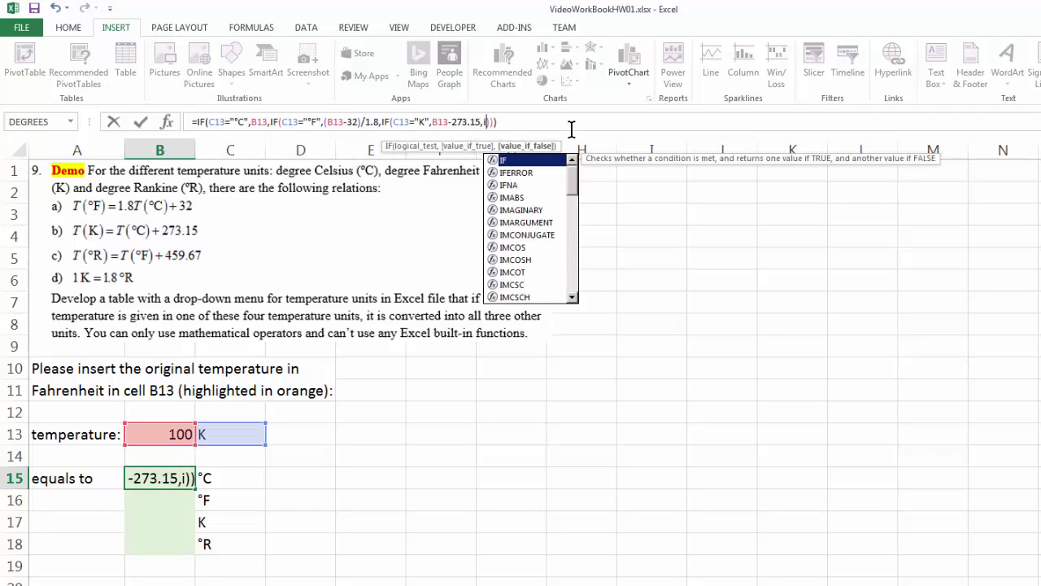
key("BackSpace")
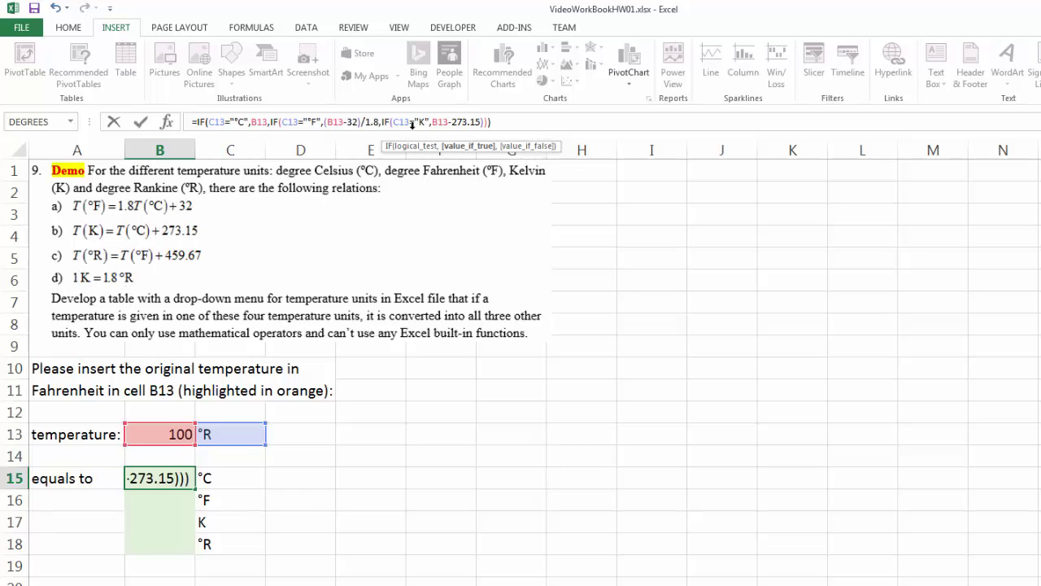
type(",")
left_click(171, 434)
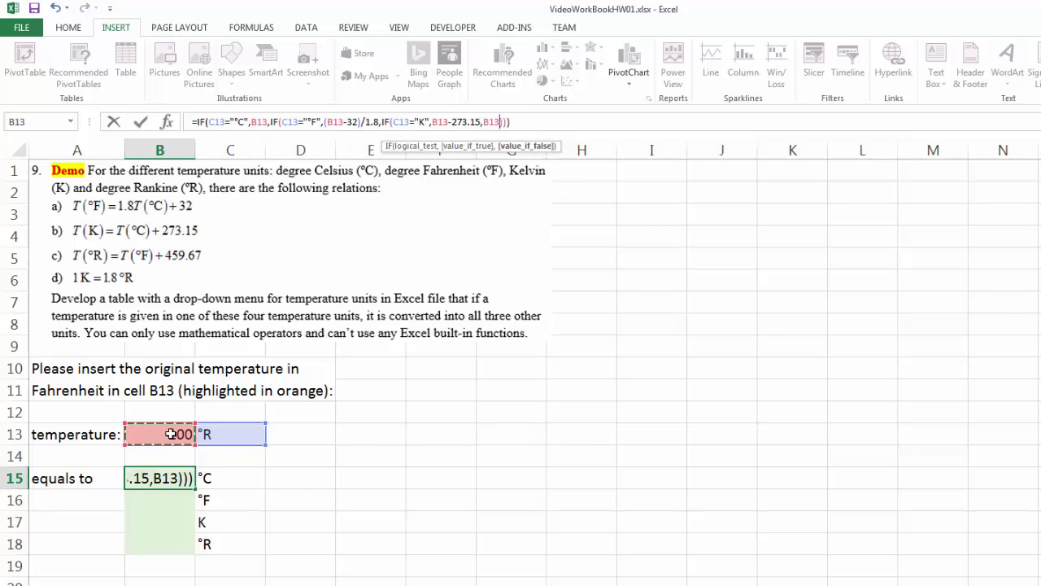
type("/1.8")
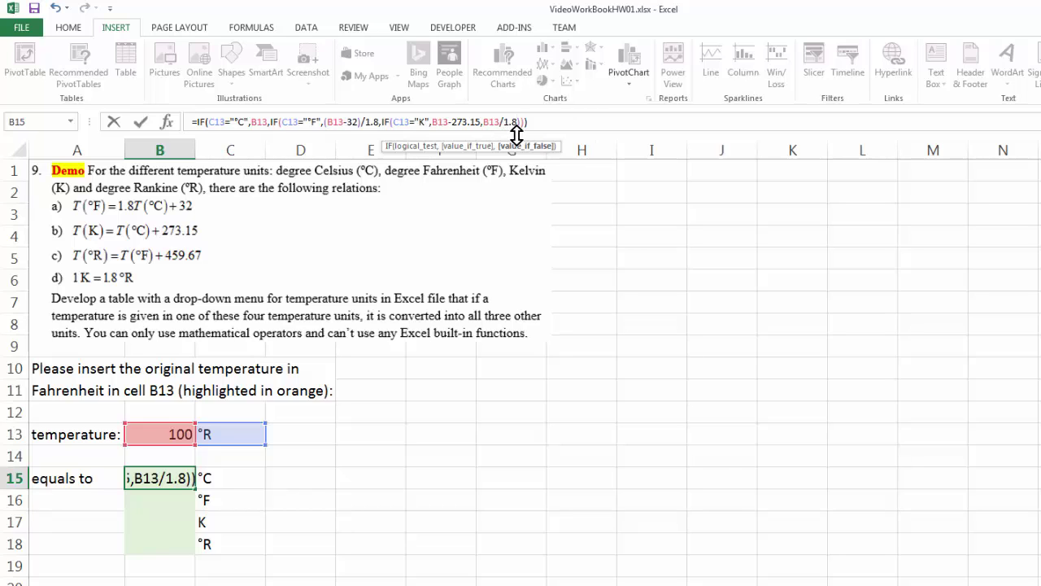
type("-273.15")
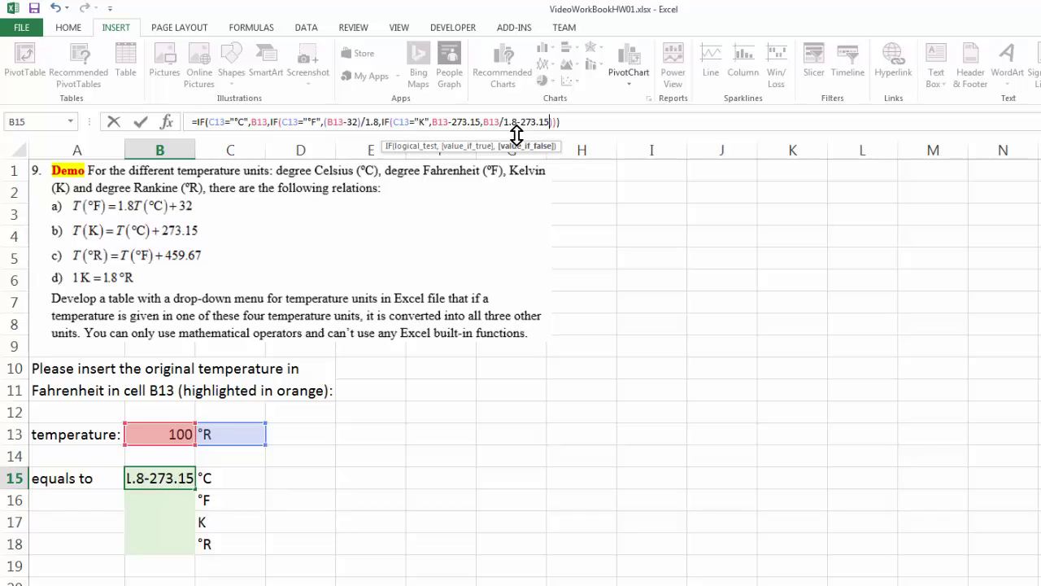
key("Return")
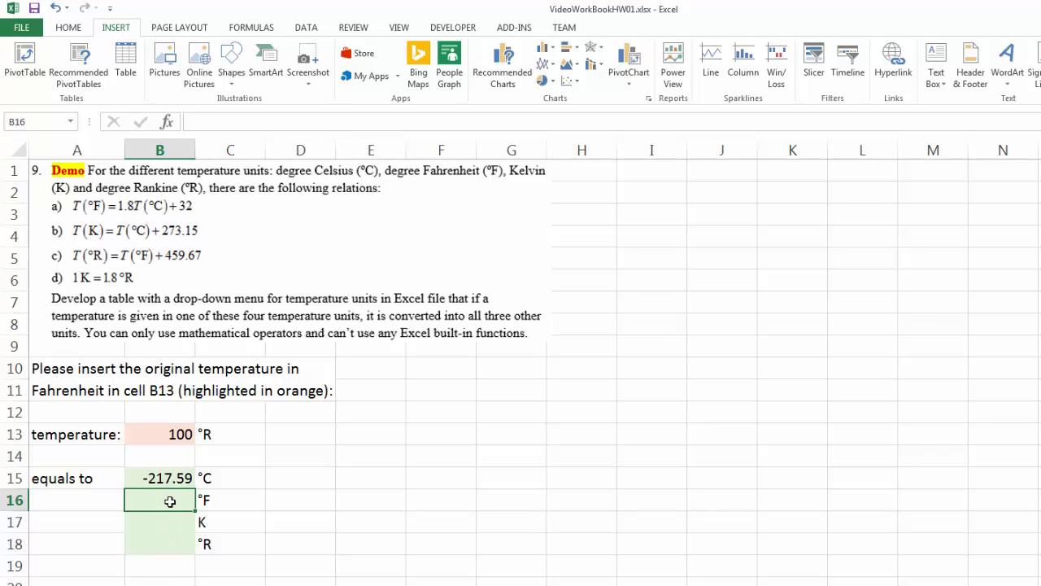
Enter the formula =B15*1.8+32 in B16 to convert the Celsius result to Fahrenheit.
type("=")
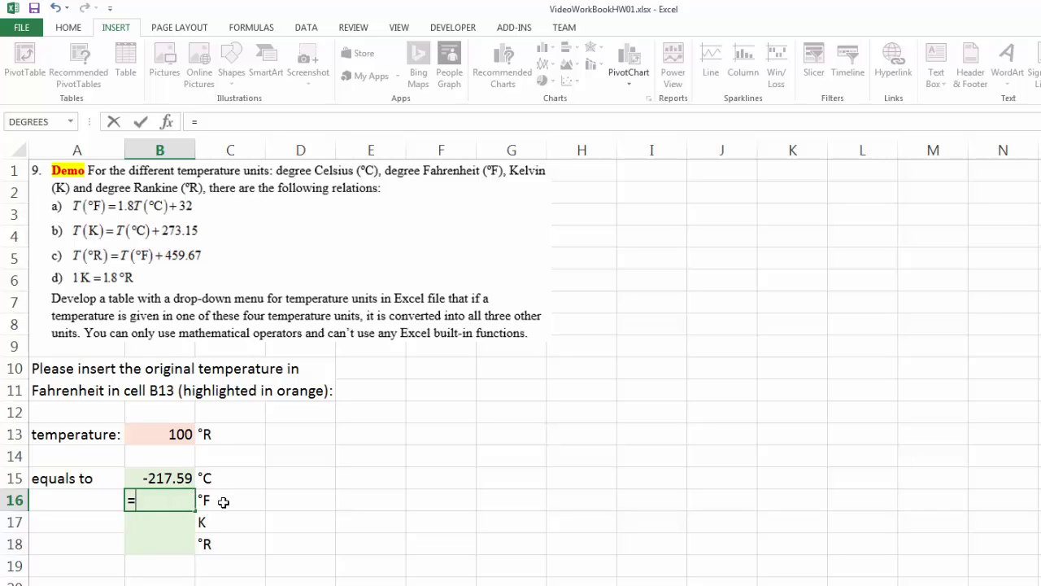
left_click(170, 477)
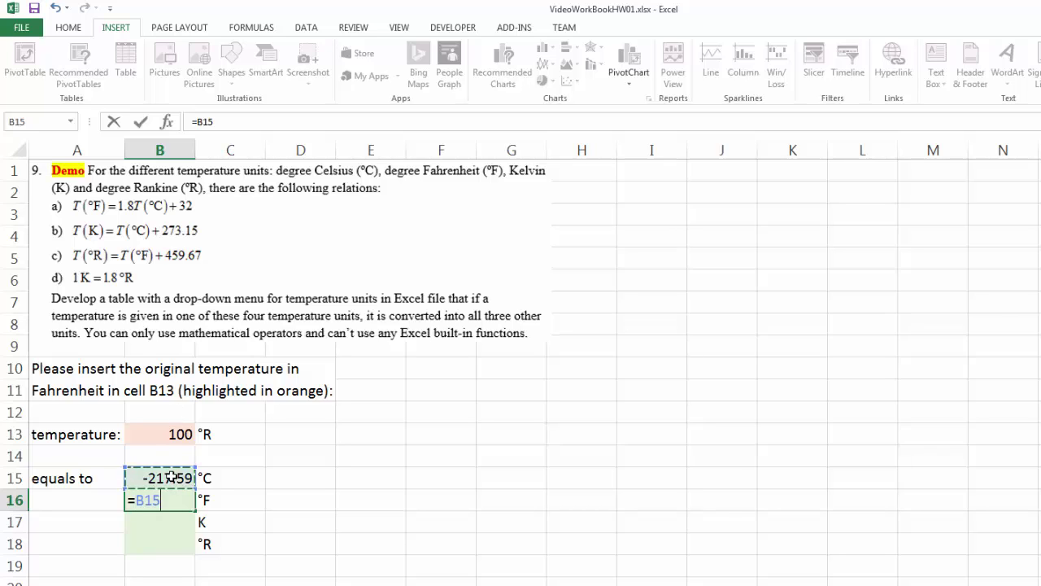
type("*1.8+32")
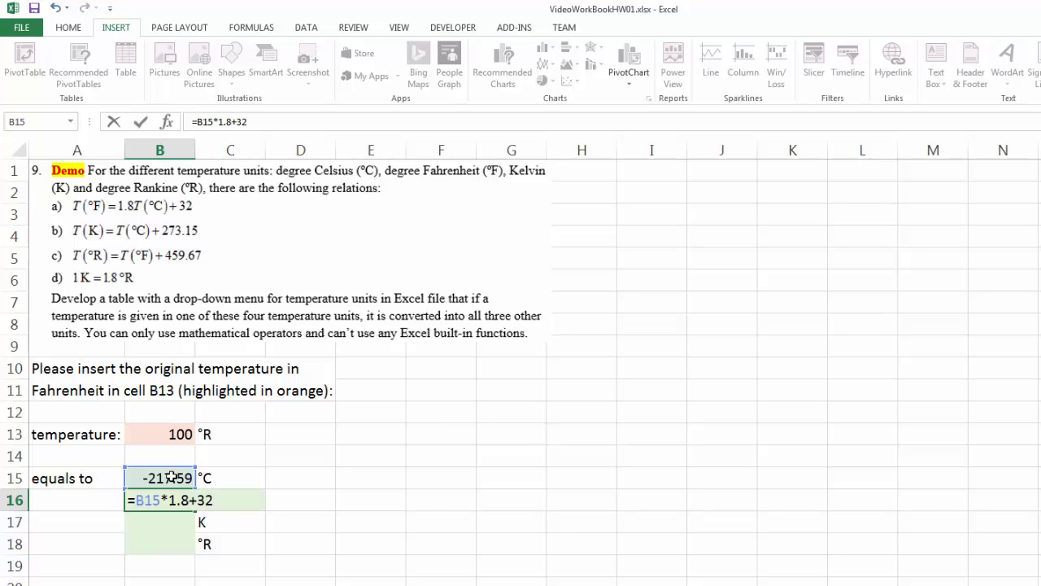
key("Return")
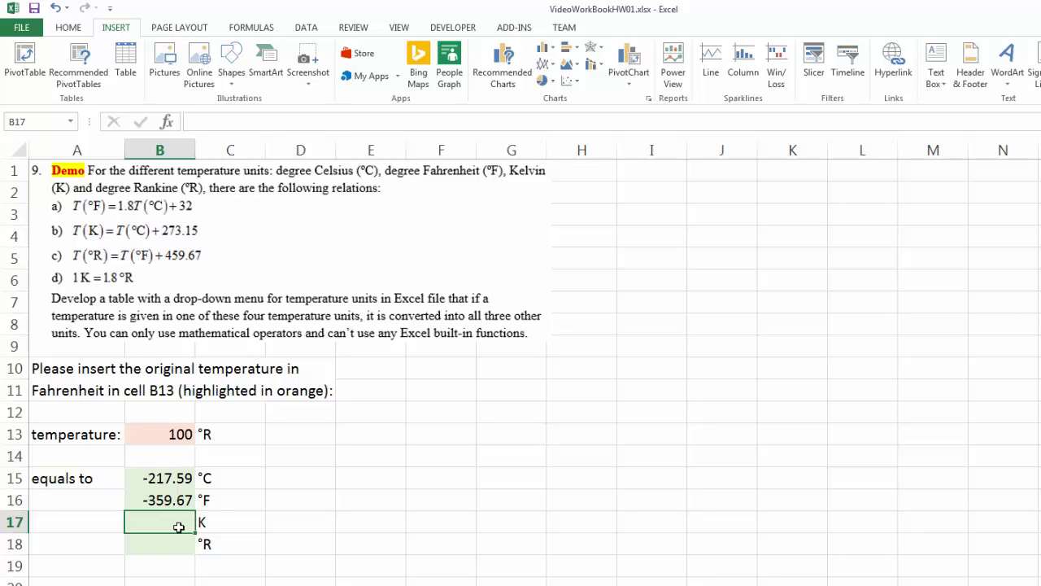
Enter the formula =B15+273.15 in B17 to convert the Celsius result to Kelvin.
type("=")
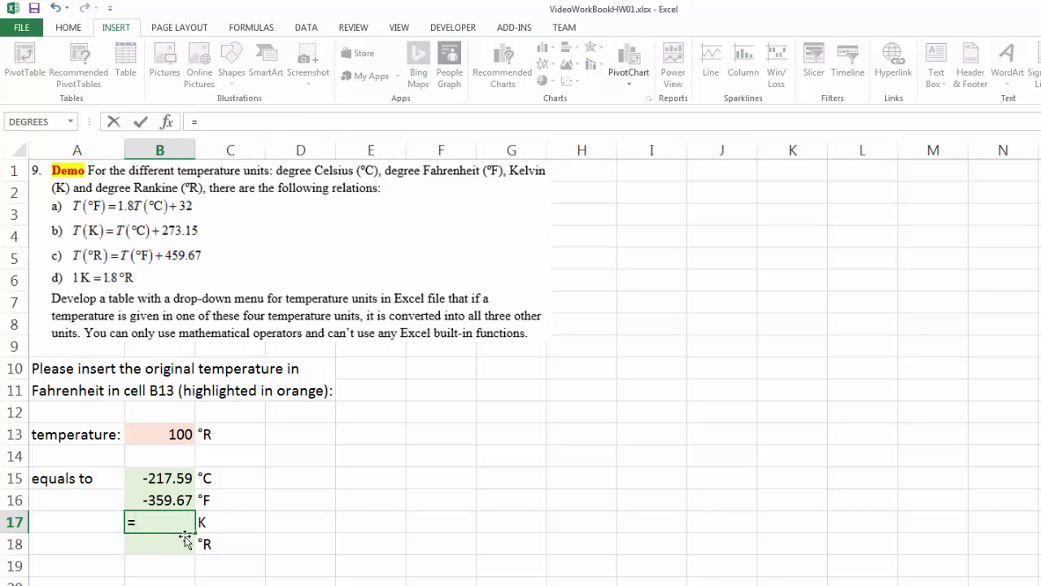
left_click(166, 478)
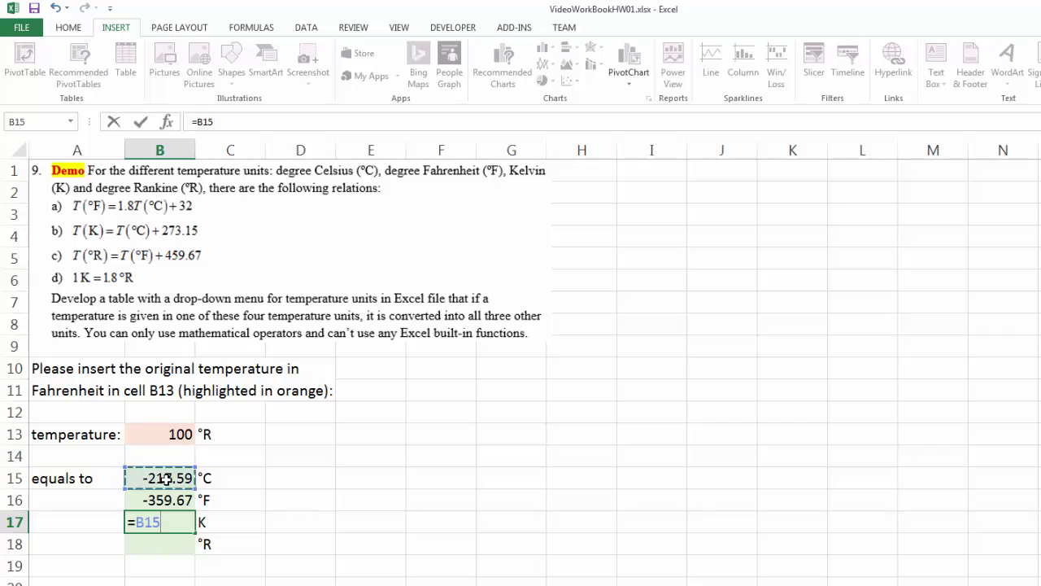
type("+273")
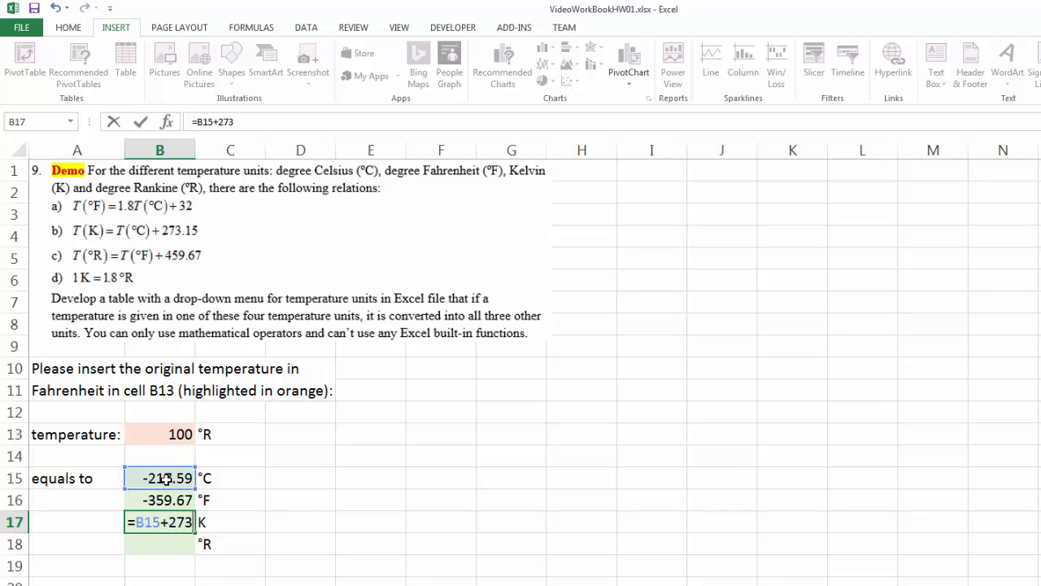
type(".15")
key("Return")
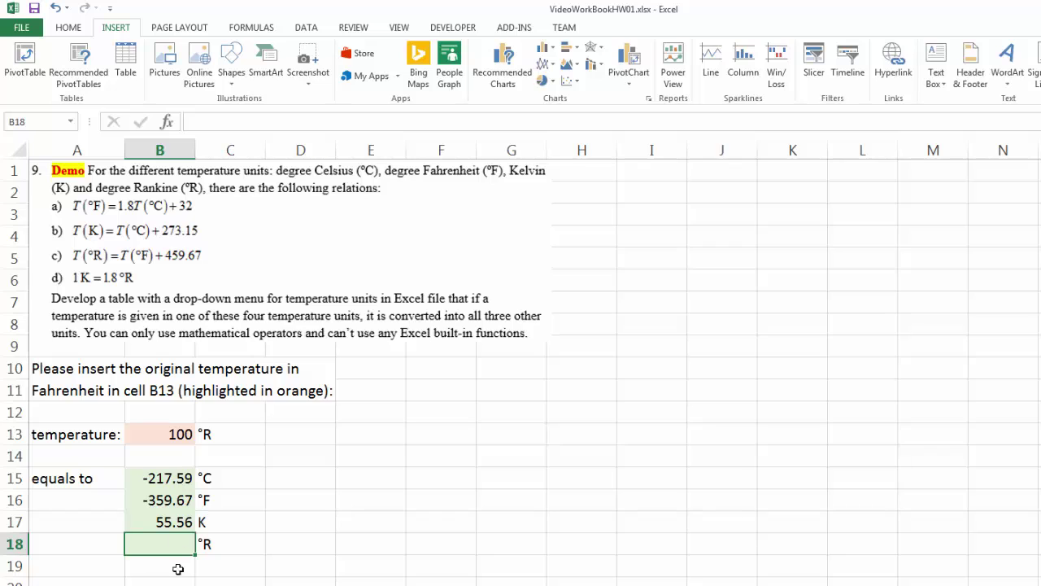
Enter the formula =(B15+273.15)*1.8 in B18 to convert the Celsius result to Rankine.
type("=")
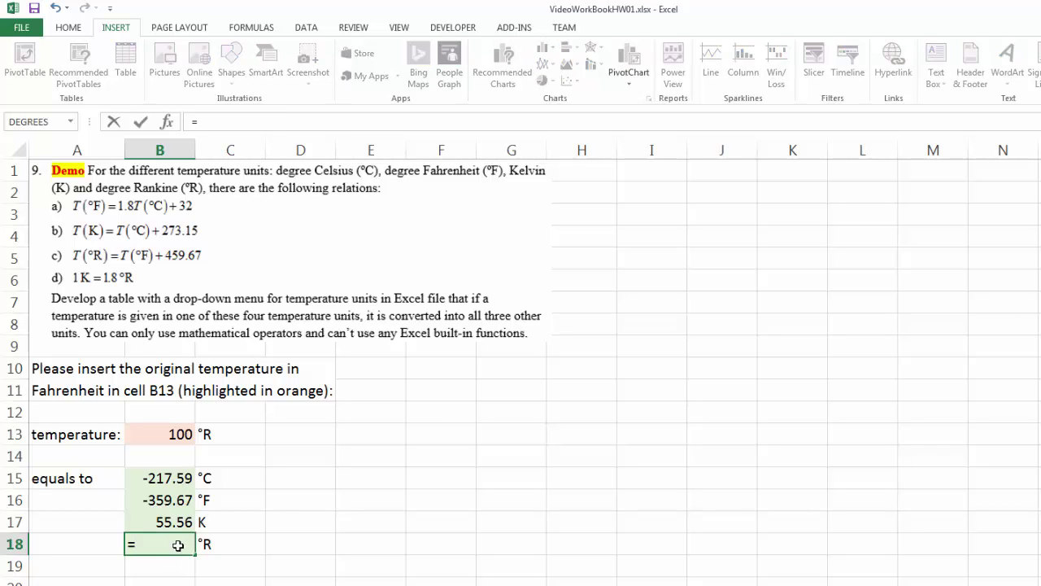
left_click(170, 478)
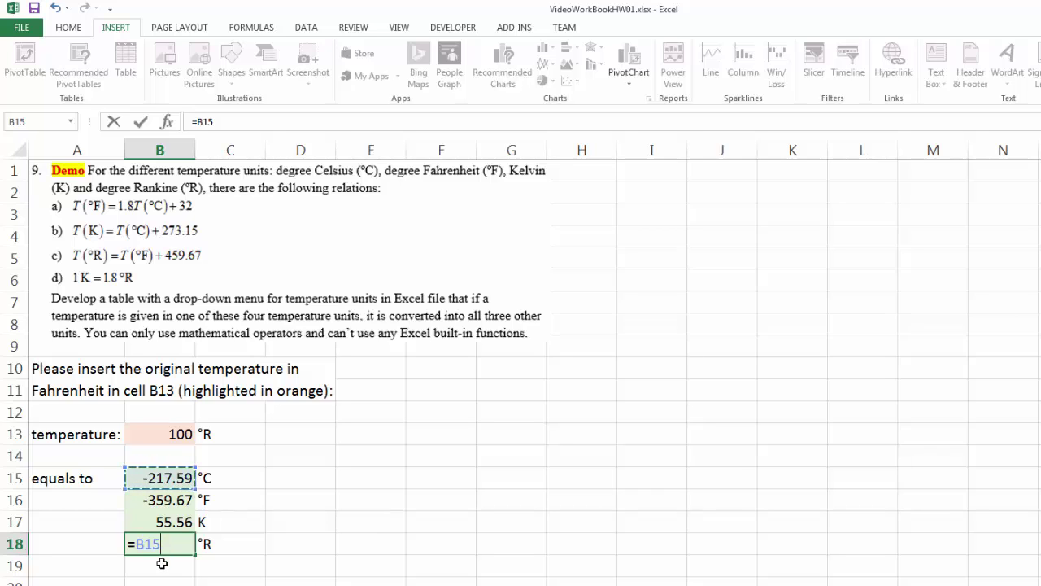
type("+273.15")
left_click_drag(196, 122, 217, 122)
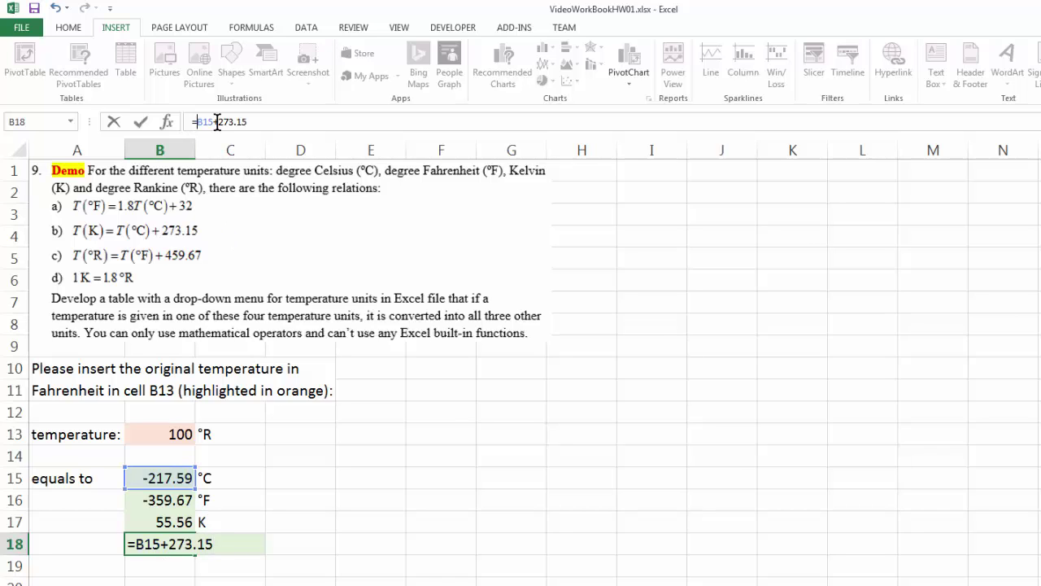
key("Left")
type("(")
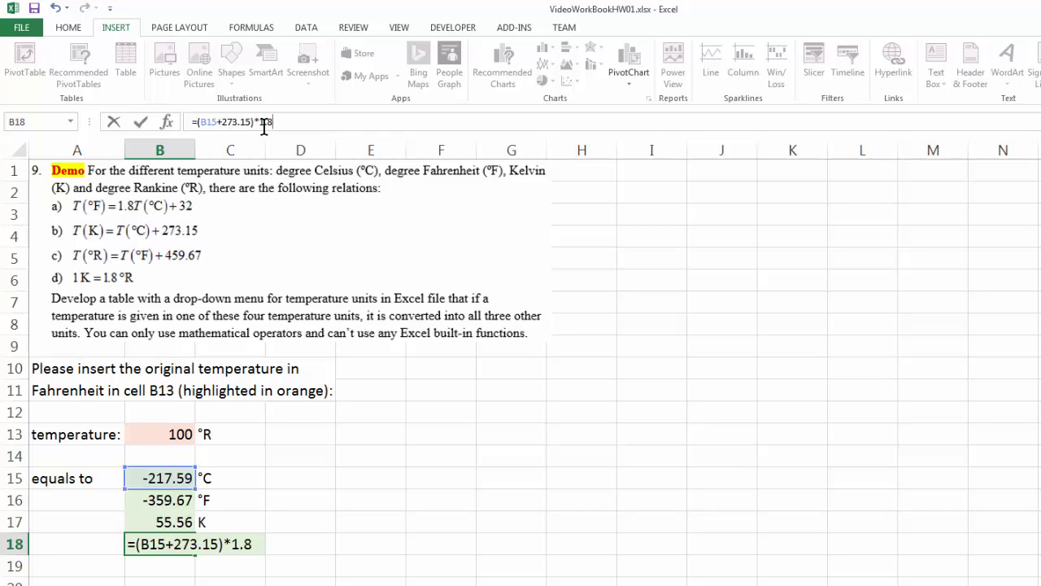
key("Return")
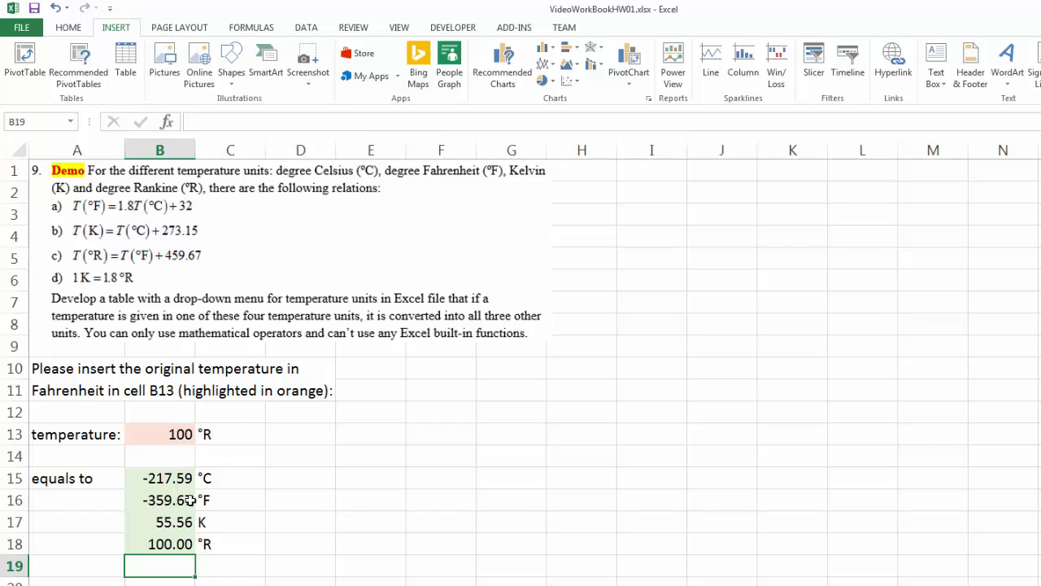
Review the input temperature in B13 and the conversion formulas in B15 through B18 without changing them.
left_click(168, 544)
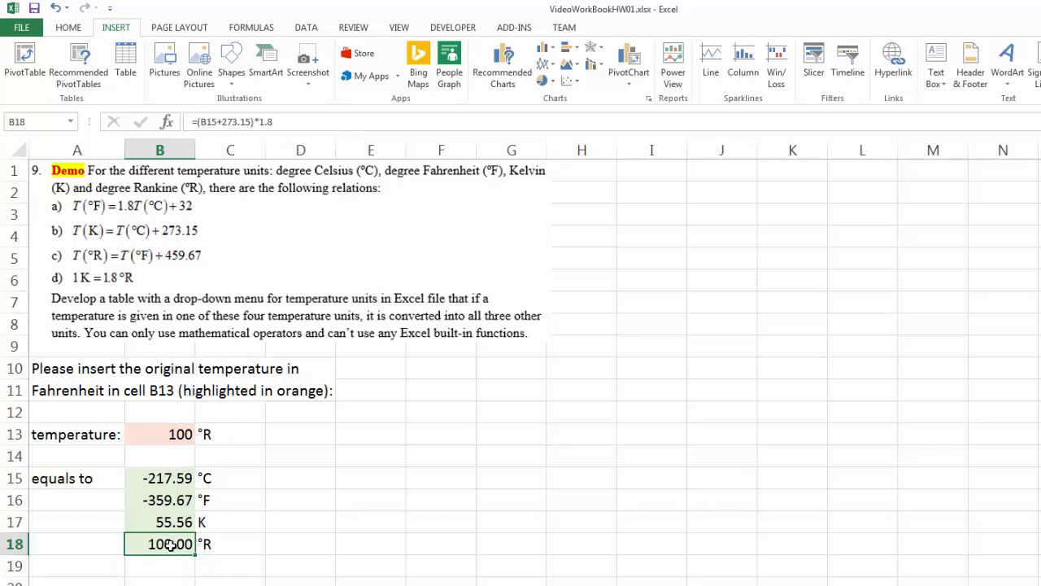
left_click(187, 434)
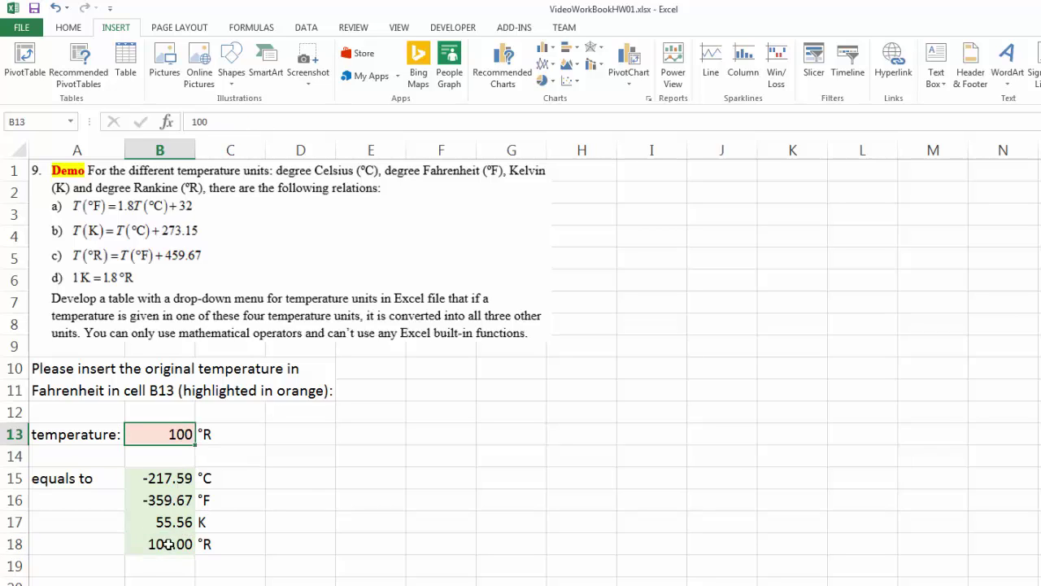
left_click(165, 486)
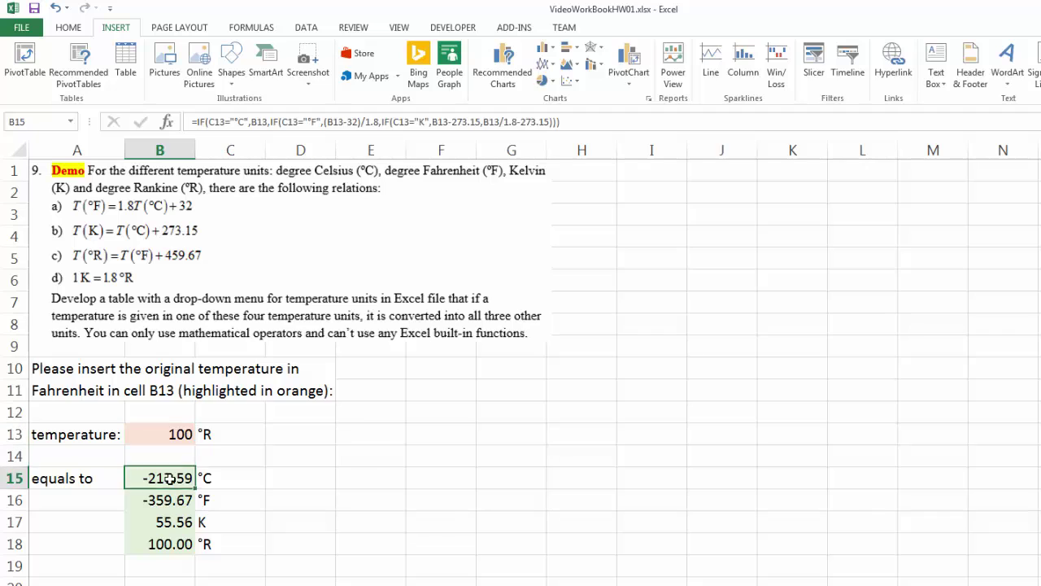
left_click(589, 121)
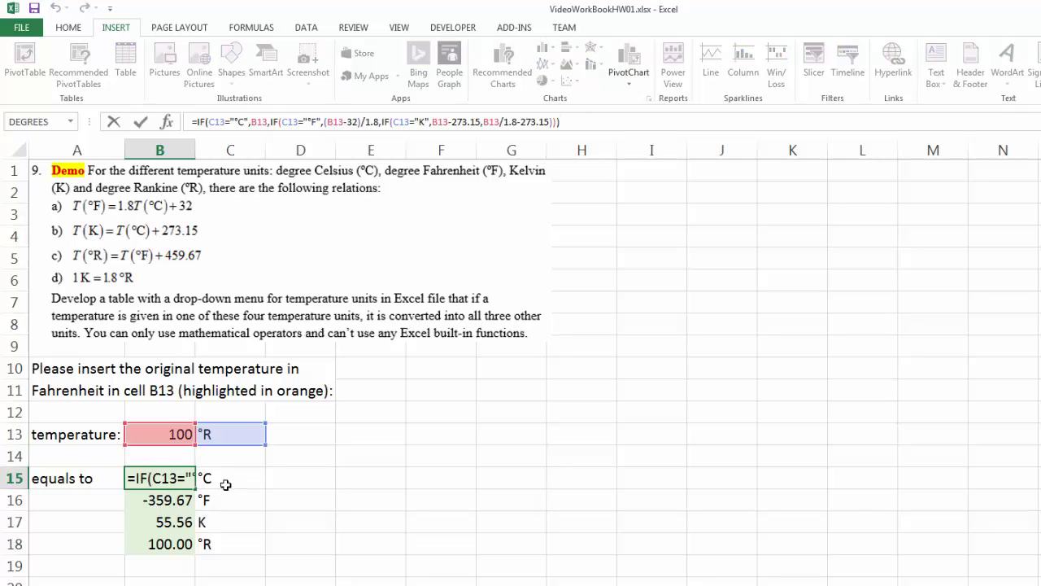
left_click(113, 123)
left_click(175, 500)
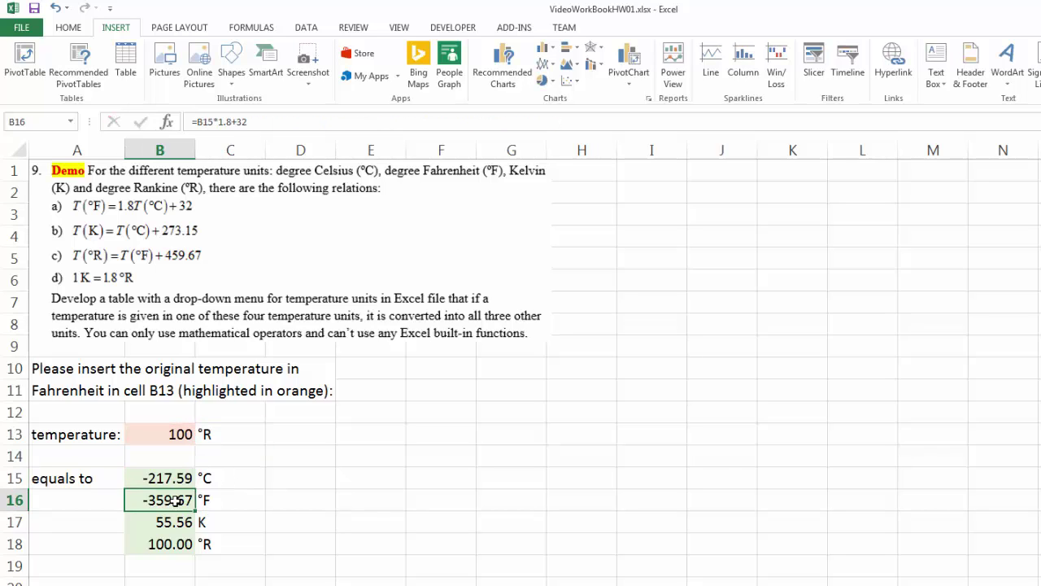
left_click(174, 522)
left_click(169, 544)
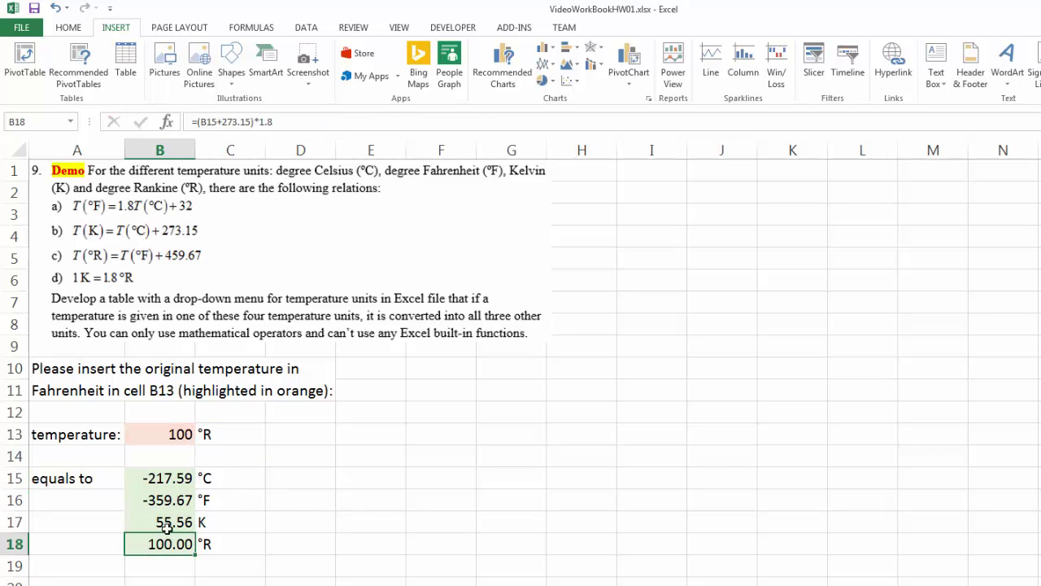
left_click(185, 478)
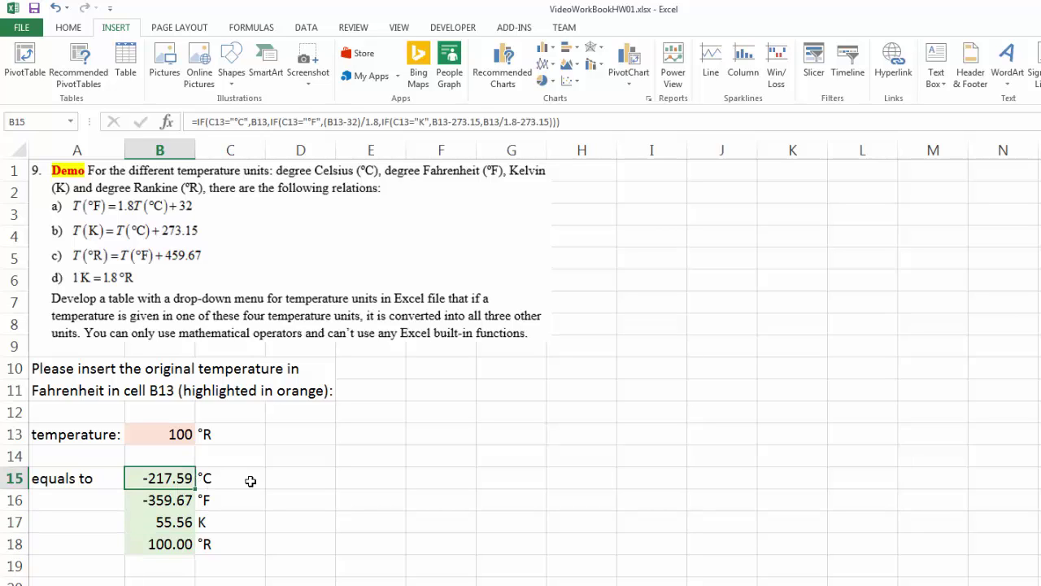
Choose °C as the temperature unit in C13 to test all four conversion results.
left_click(182, 433)
left_click(237, 434)
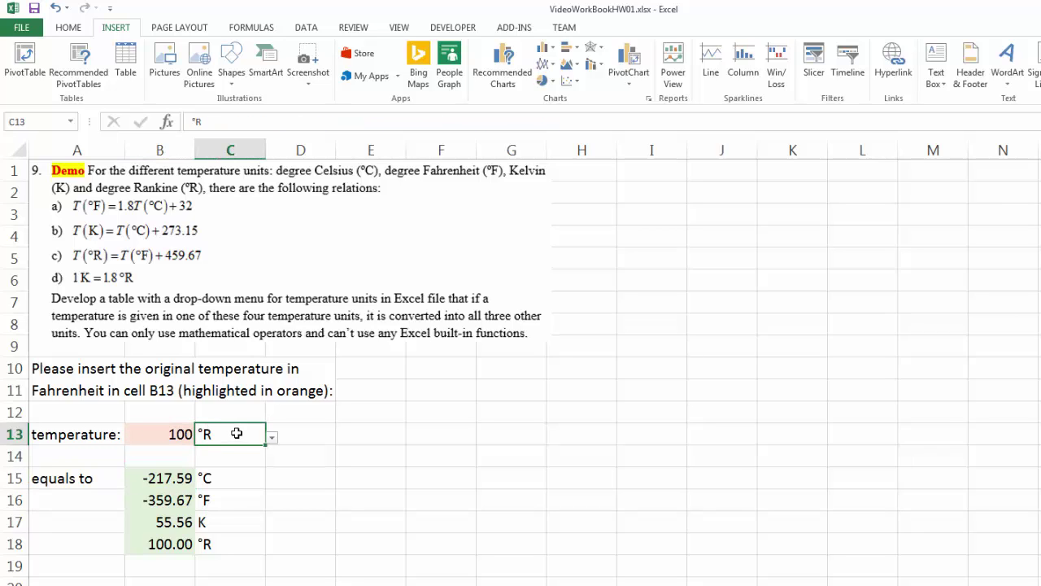
left_click(271, 438)
left_click(249, 452)
left_click(266, 471)
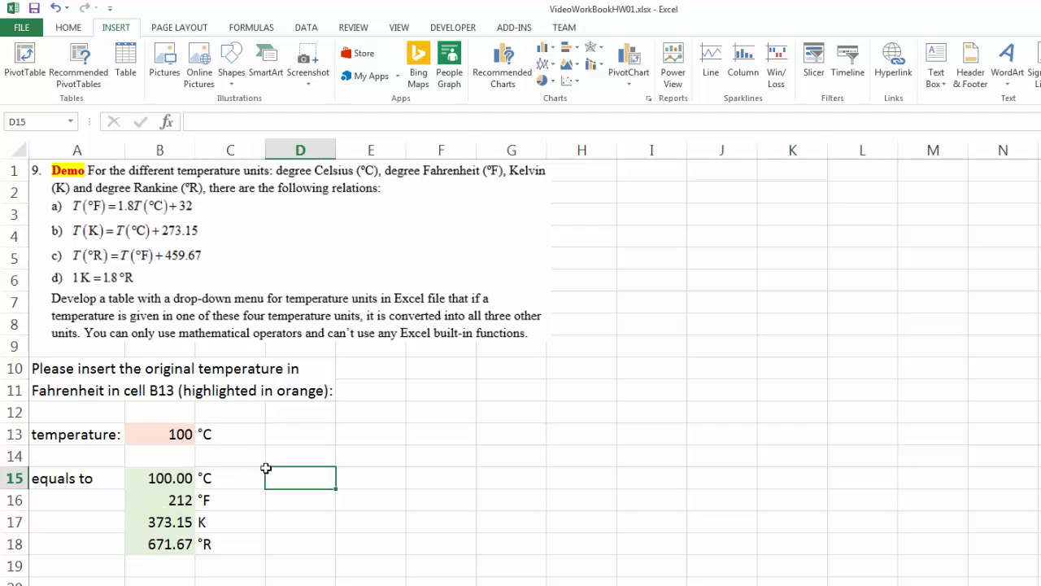
Switch the temperature unit in C13 to °F to check the results for a Fahrenheit input.
left_click(248, 434)
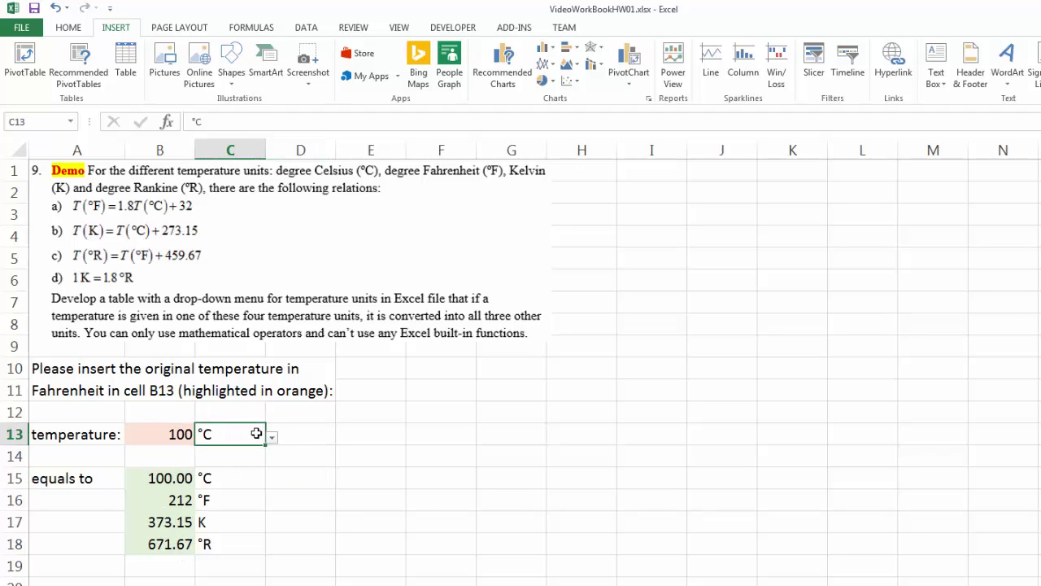
left_click(272, 438)
left_click(241, 471)
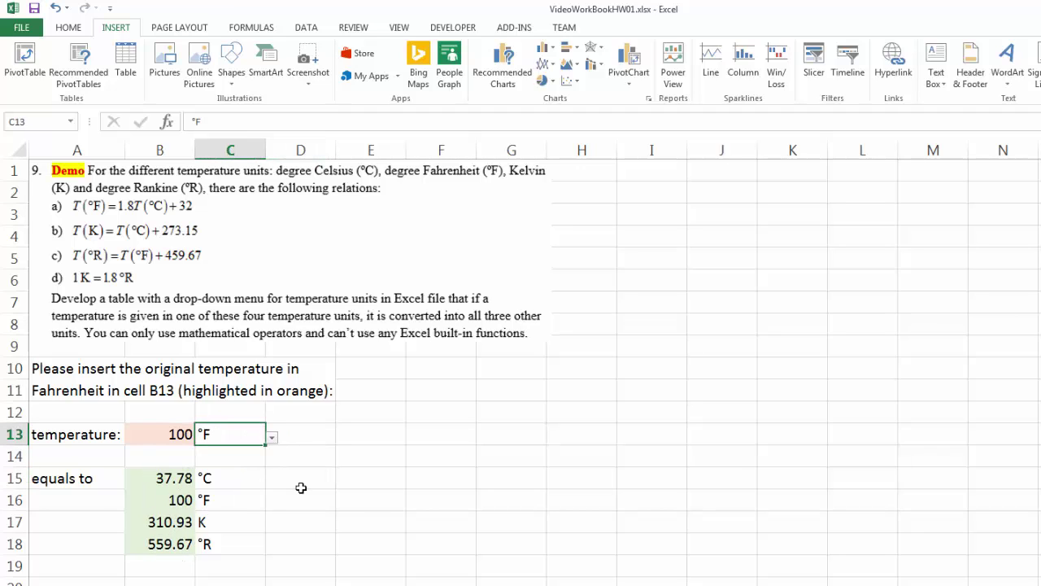
left_click(301, 486)
Test the converter with K and then °R as the temperature unit in C13, leaving °R selected.
left_click(246, 440)
left_click(273, 438)
left_click(247, 486)
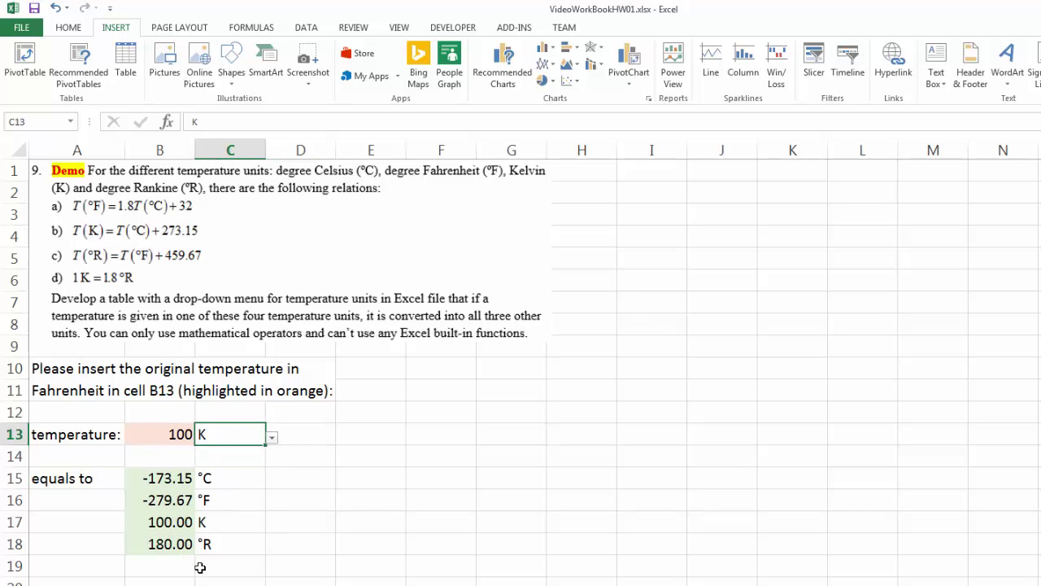
left_click(273, 438)
left_click(253, 497)
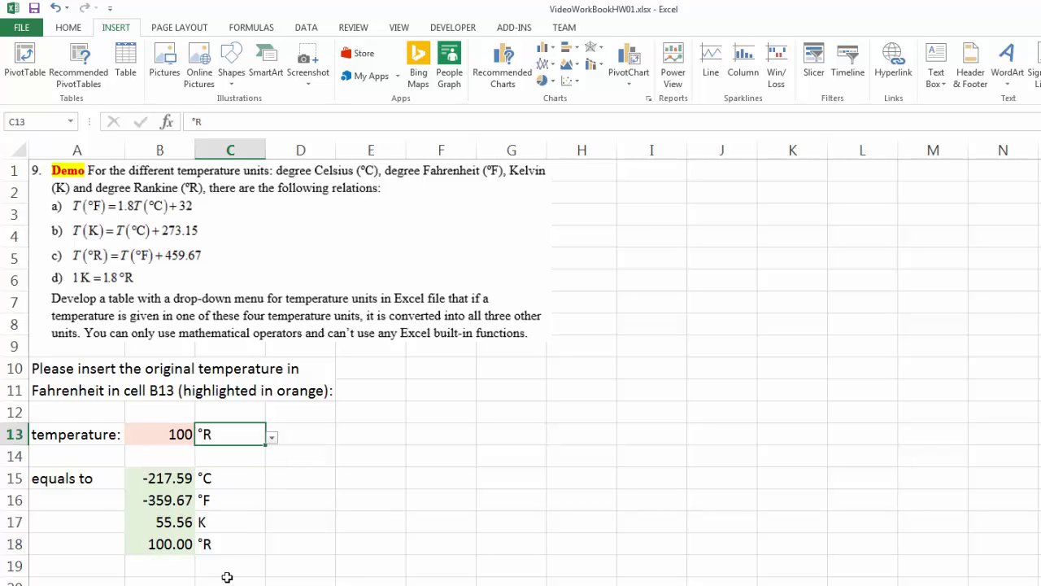